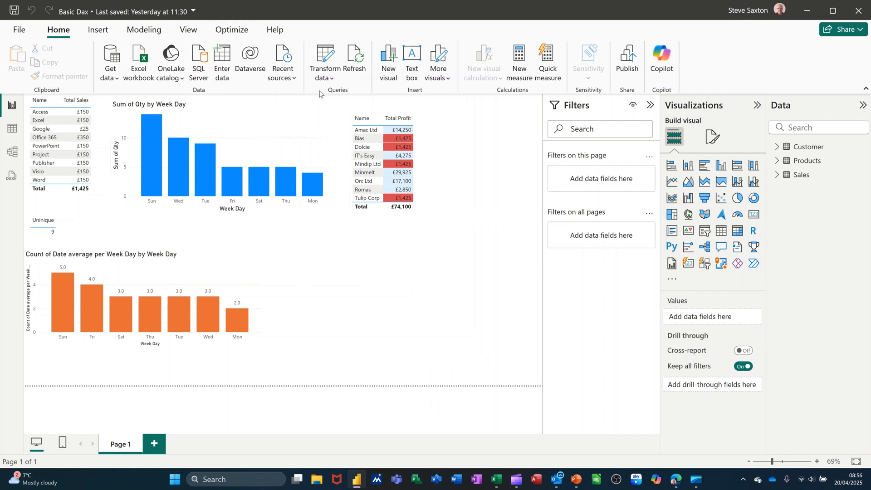
# Open the Power Query Editor and look through the Customer, Products and Sales queries, returning to Products
pyautogui.click(322, 58)
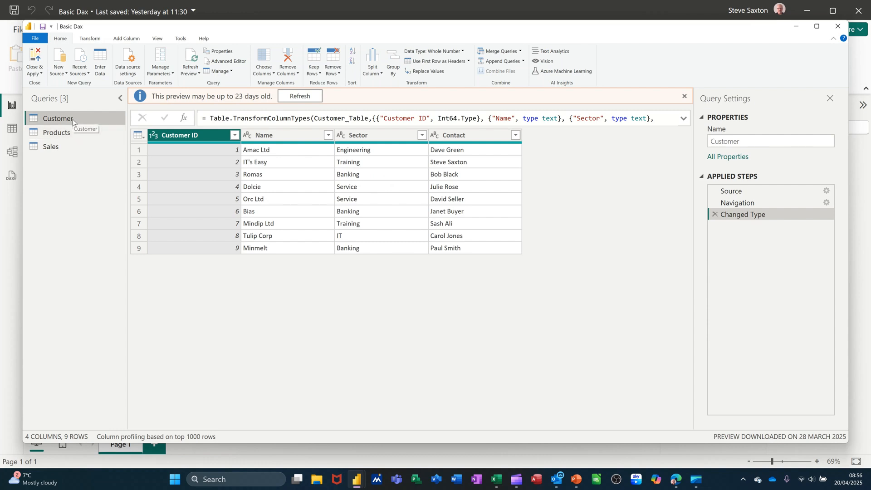
pyautogui.click(62, 132)
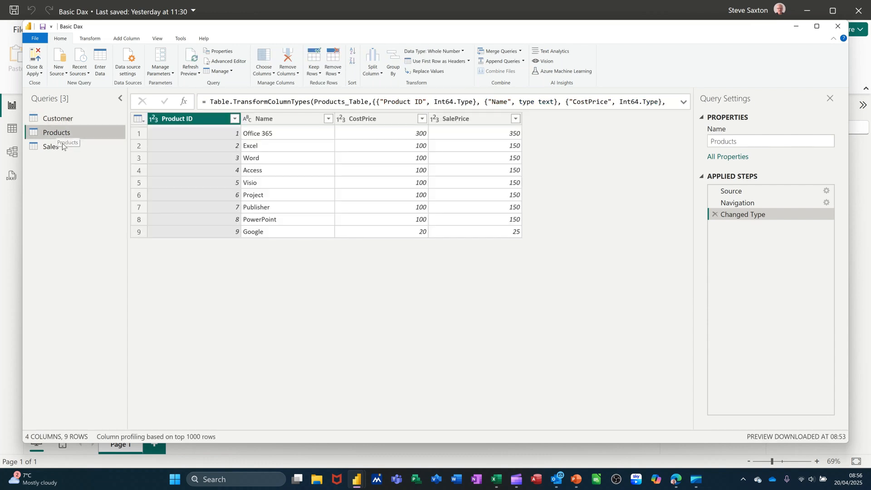
pyautogui.click(59, 147)
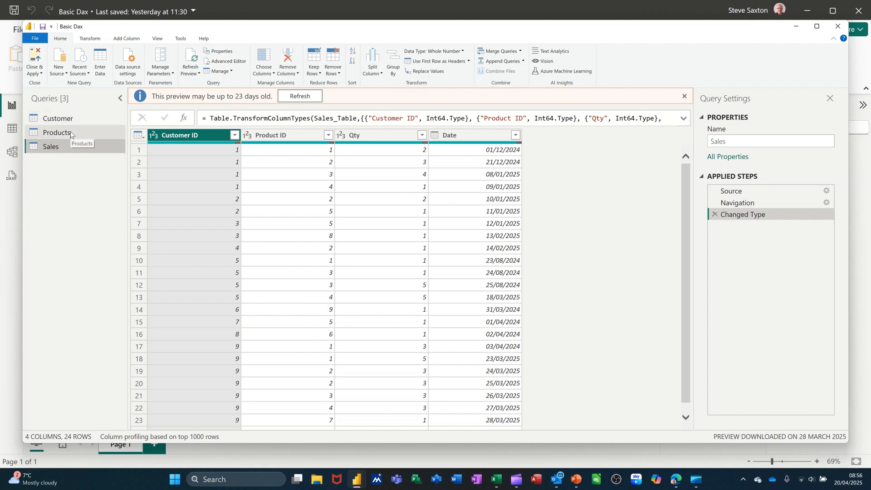
pyautogui.click(71, 133)
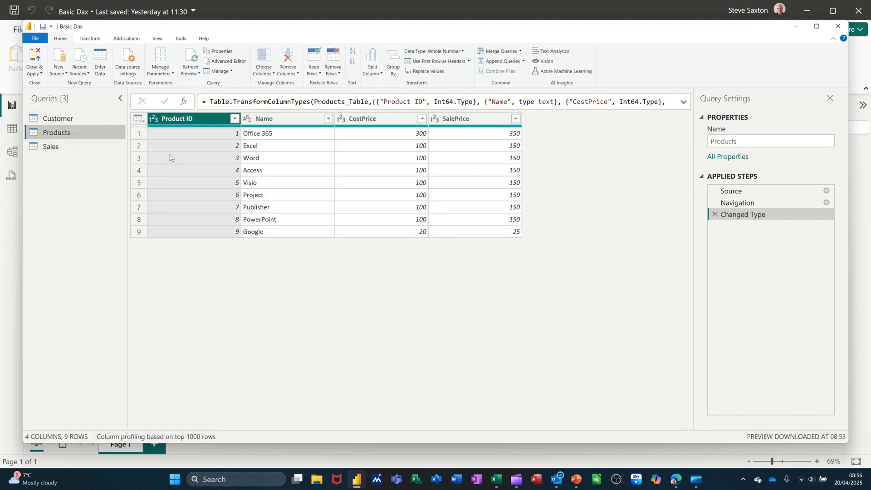
# Check the column quality summaries of Product ID, Name and CostPrice in the Products query
pyautogui.moveTo(182, 130)
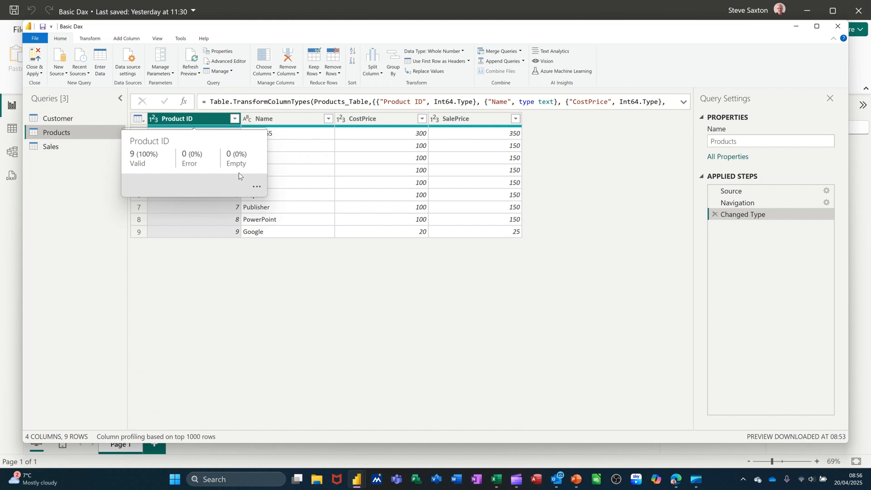
pyautogui.click(257, 189)
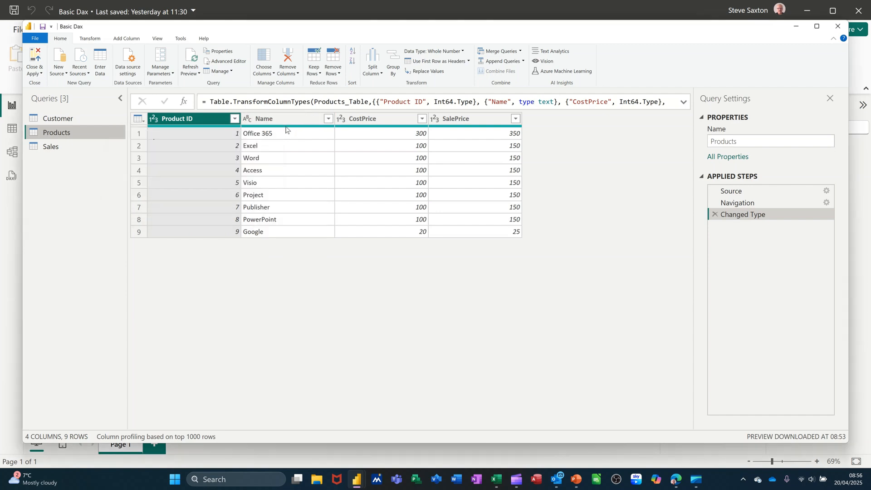
pyautogui.moveTo(286, 129)
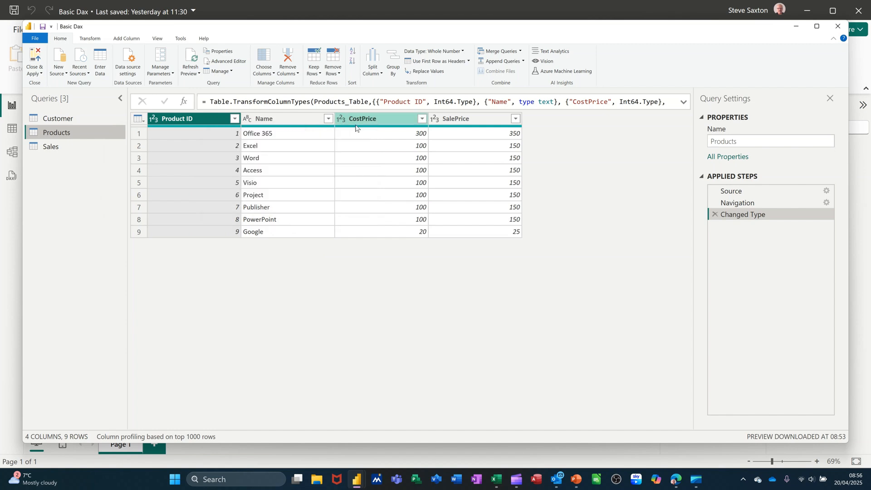
pyautogui.moveTo(357, 130)
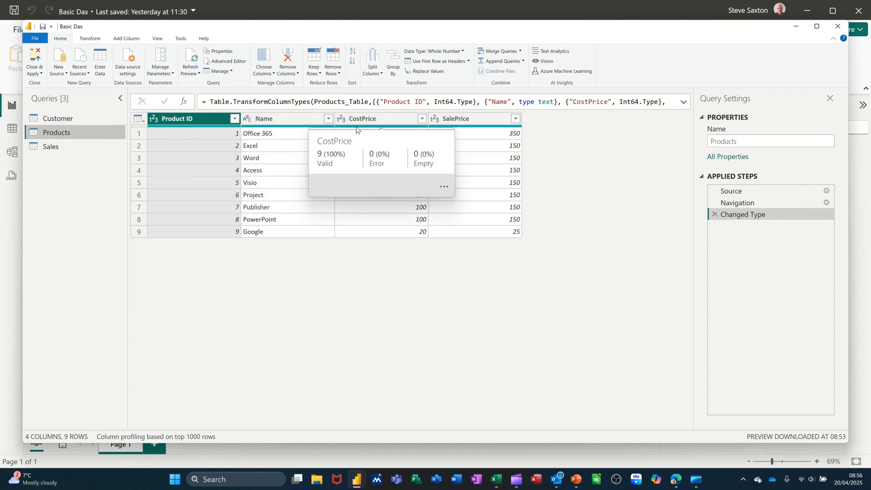
# Turn on the column profile for the Products query and view the statistics of Name, CostPrice and SalePrice
pyautogui.click(159, 41)
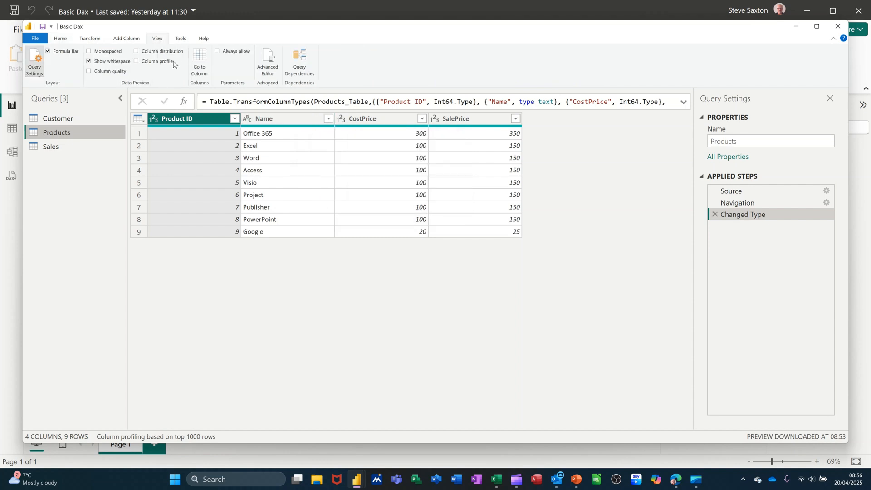
pyautogui.click(137, 64)
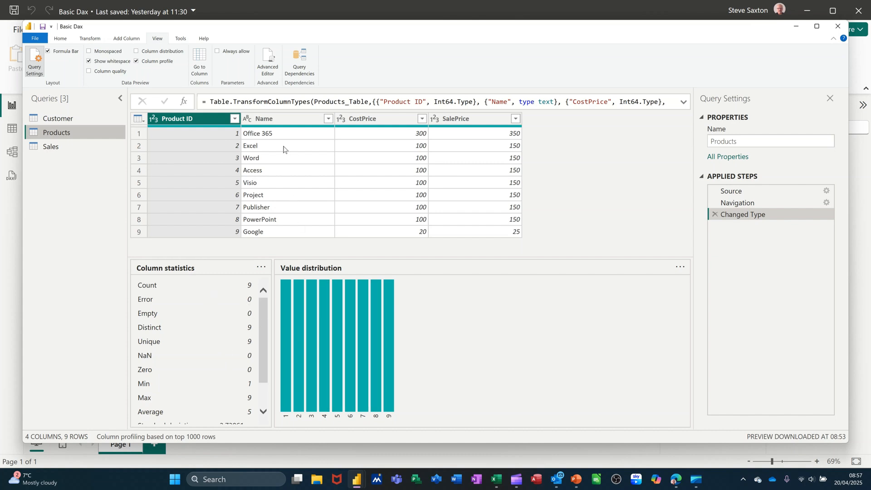
pyautogui.click(277, 120)
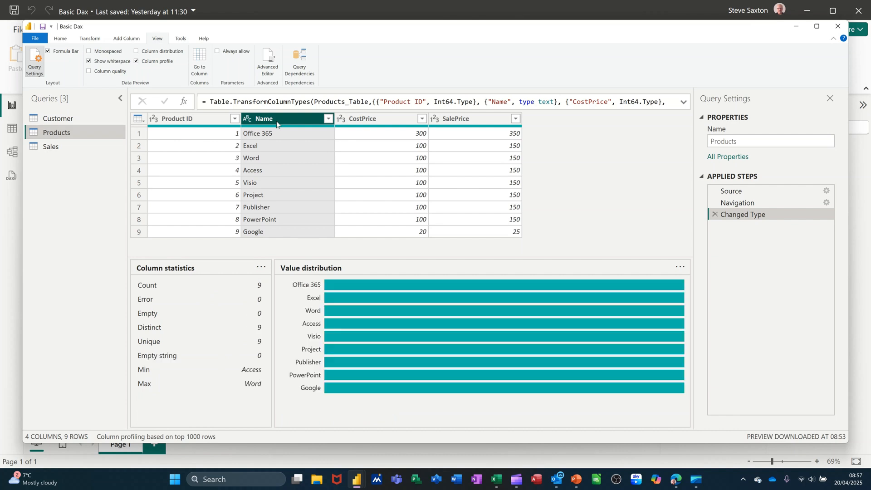
pyautogui.click(376, 132)
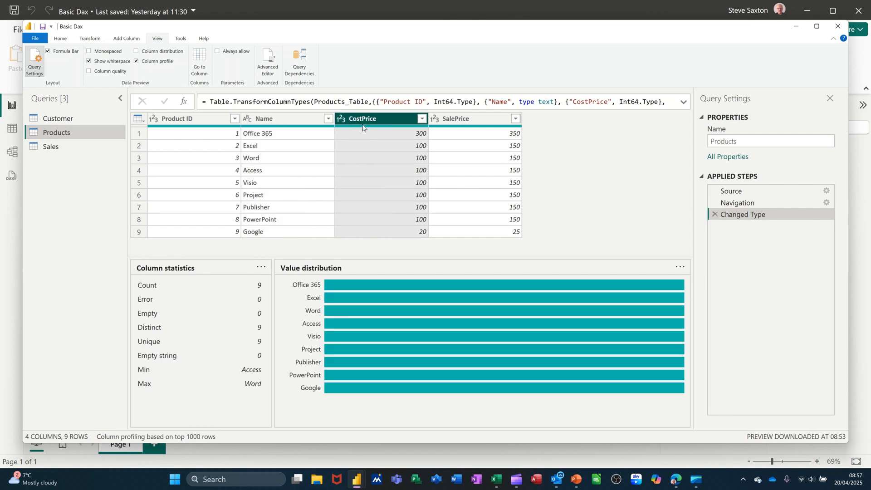
pyautogui.click(458, 124)
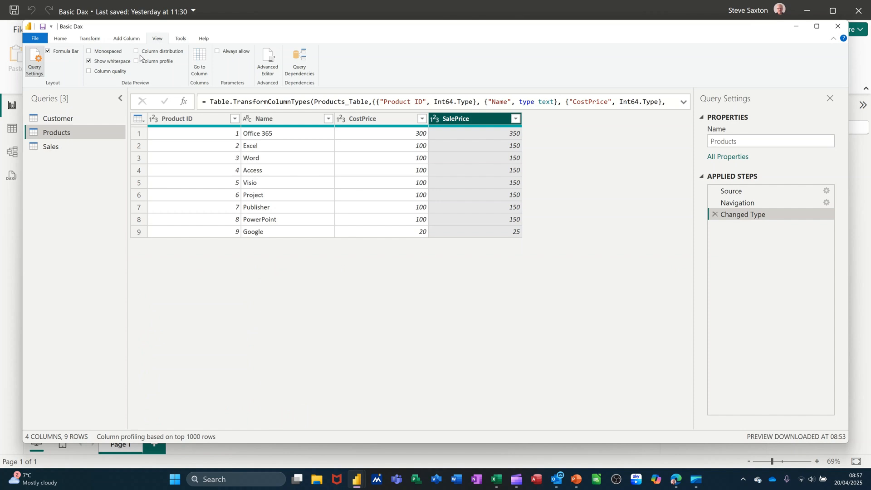
# Show the column distribution for the Products query, inspect CostPrice's distinct and unique summary, and hide the distribution again
pyautogui.click(140, 54)
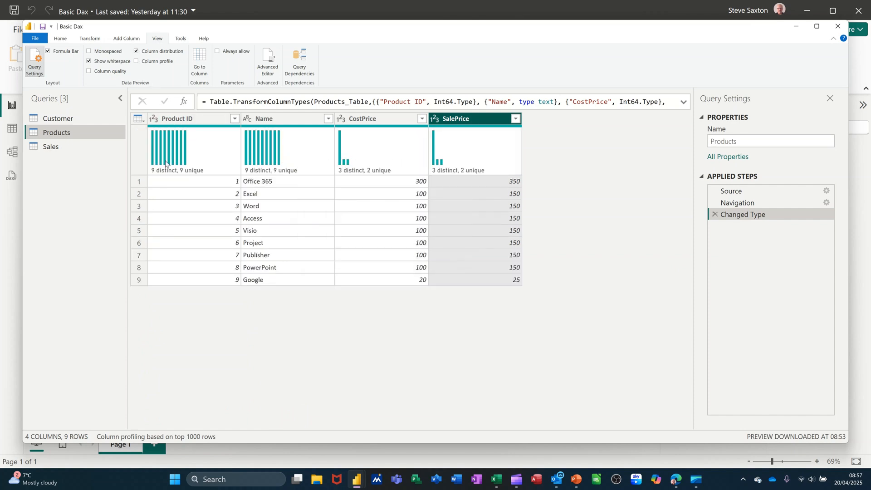
pyautogui.moveTo(383, 154)
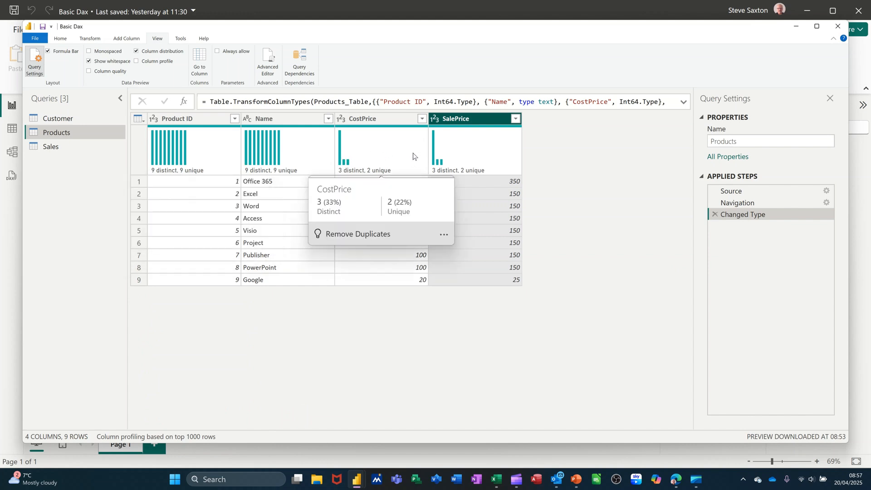
pyautogui.click(136, 51)
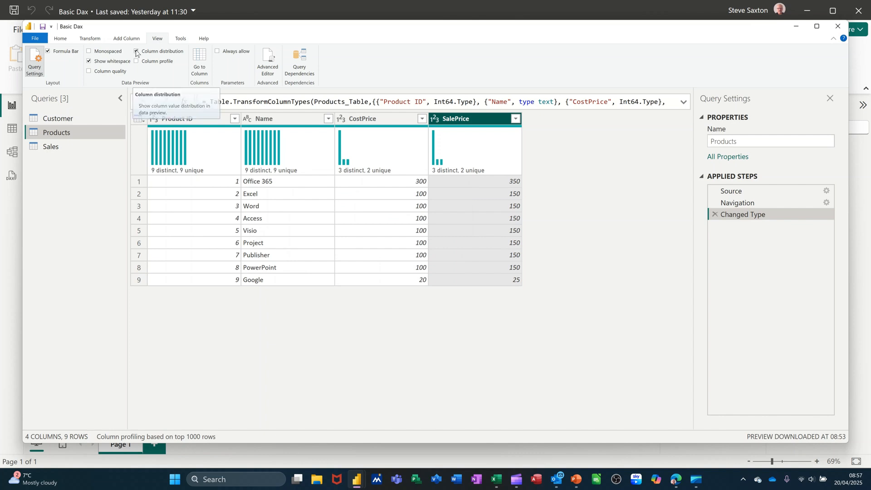
# Turn on column quality for the Products query and inspect the valid, error and empty figures of its columns
pyautogui.click(89, 71)
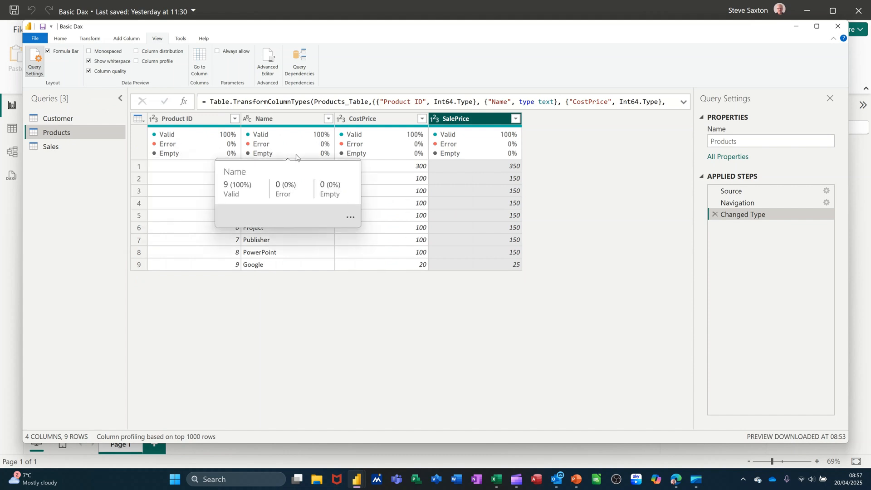
pyautogui.moveTo(458, 146)
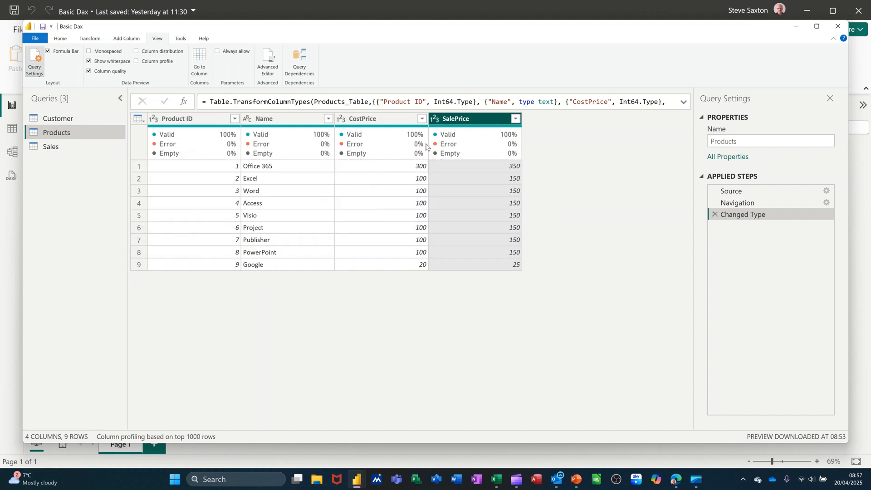
pyautogui.moveTo(295, 130)
pyautogui.moveTo(394, 156)
# Review the column profiles of Product ID, Name and CostPrice alongside column quality, and turn both previews off
pyautogui.click(138, 65)
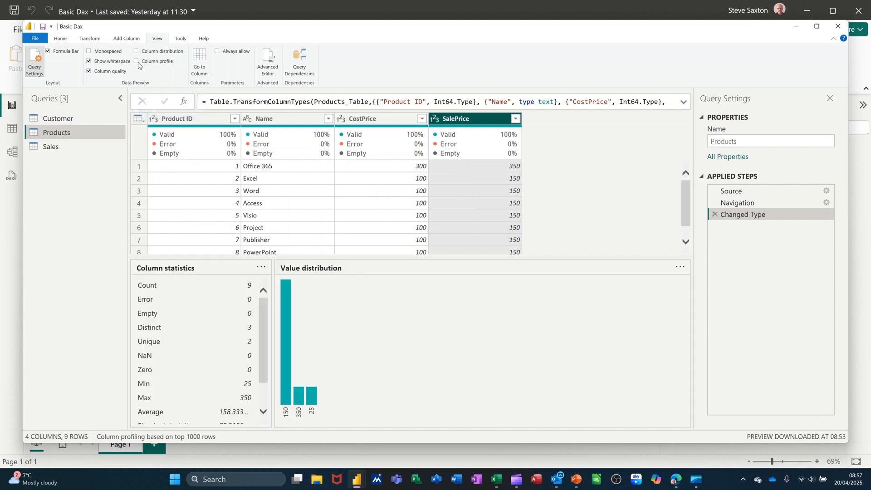
pyautogui.click(188, 140)
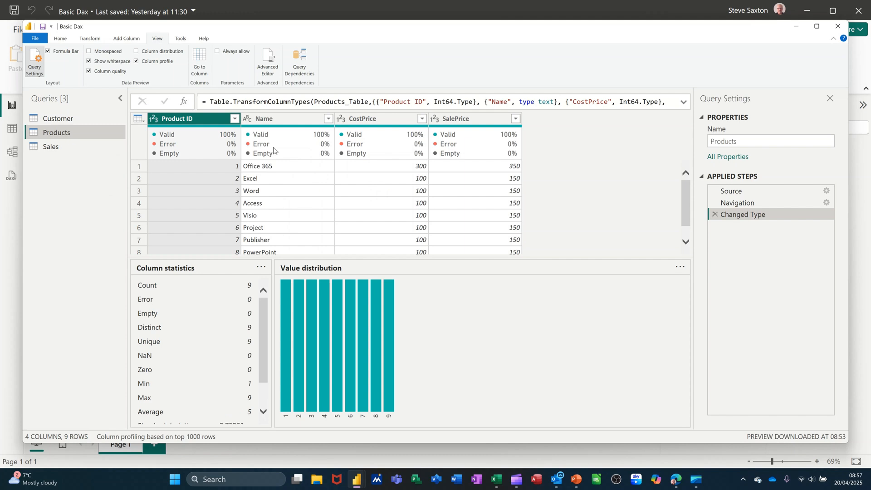
pyautogui.click(287, 150)
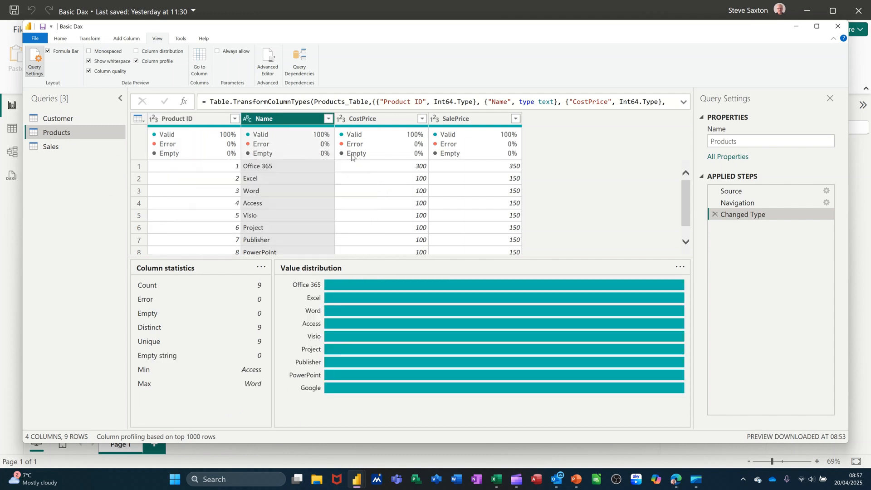
pyautogui.click(379, 151)
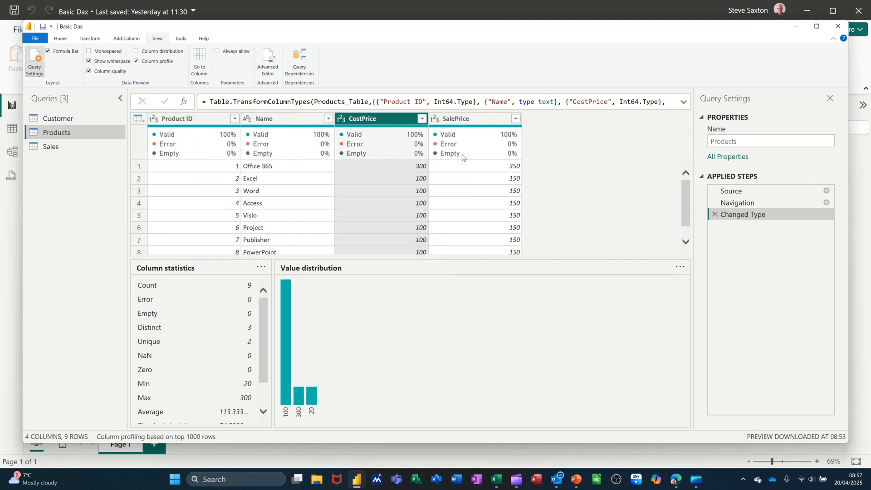
pyautogui.click(137, 61)
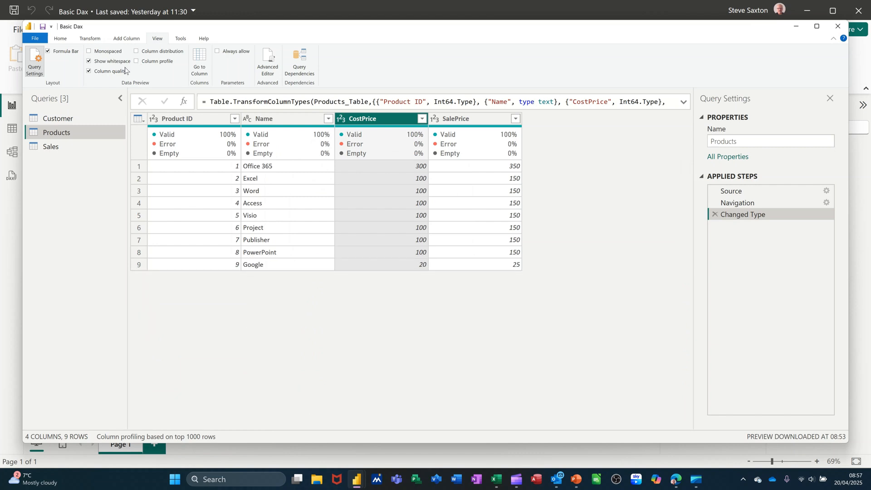
pyautogui.click(89, 72)
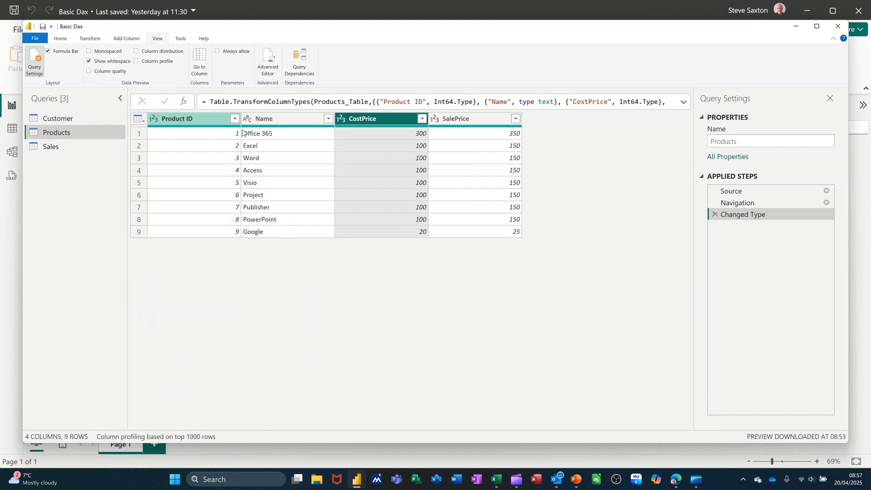
# Check the Customer ID column's quality and profile in the Sales query, leaving column distribution on and column profile off
pyautogui.click(63, 144)
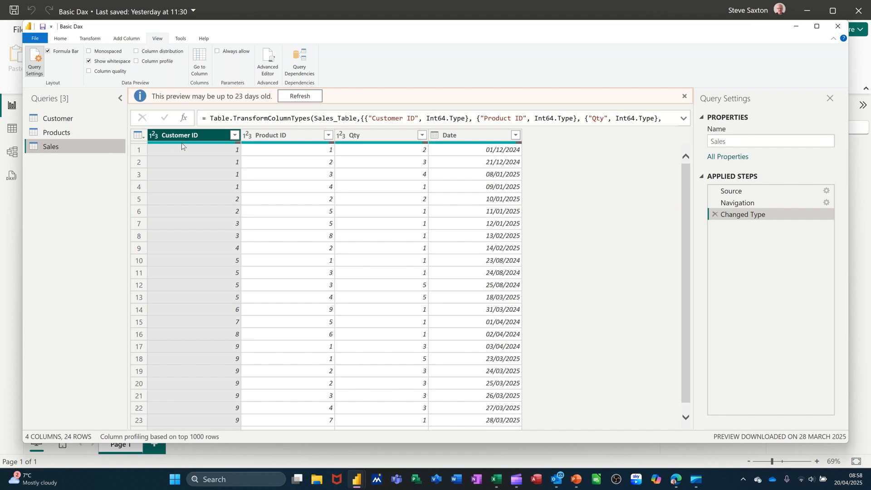
pyautogui.moveTo(182, 145)
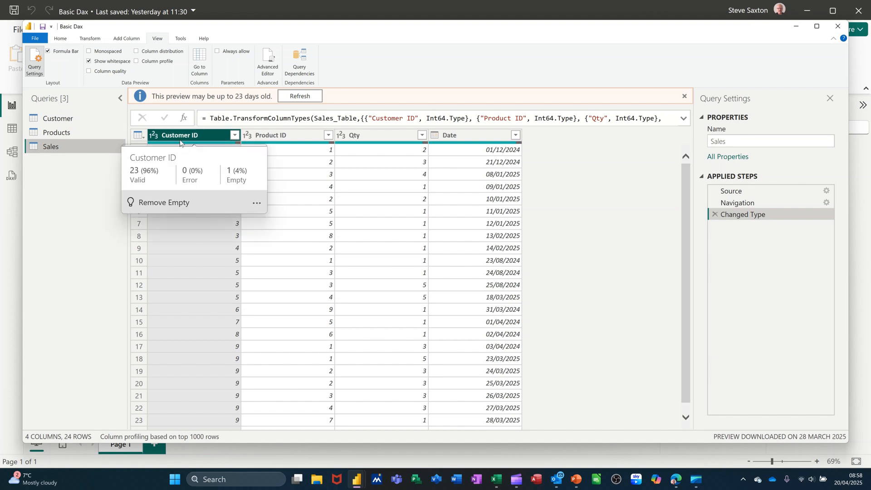
pyautogui.click(136, 62)
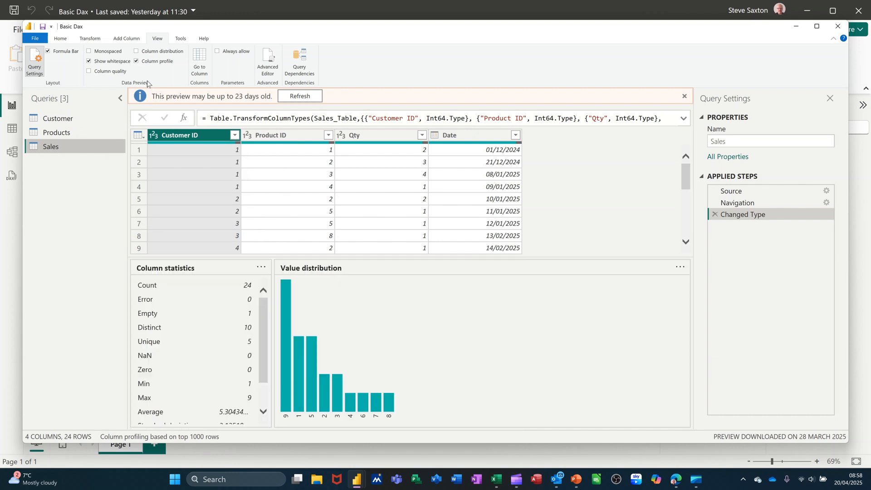
pyautogui.click(136, 51)
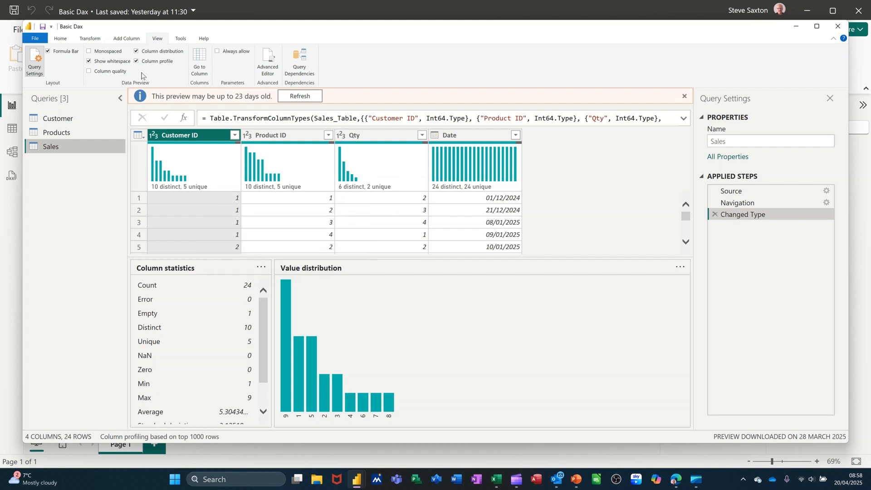
pyautogui.click(137, 62)
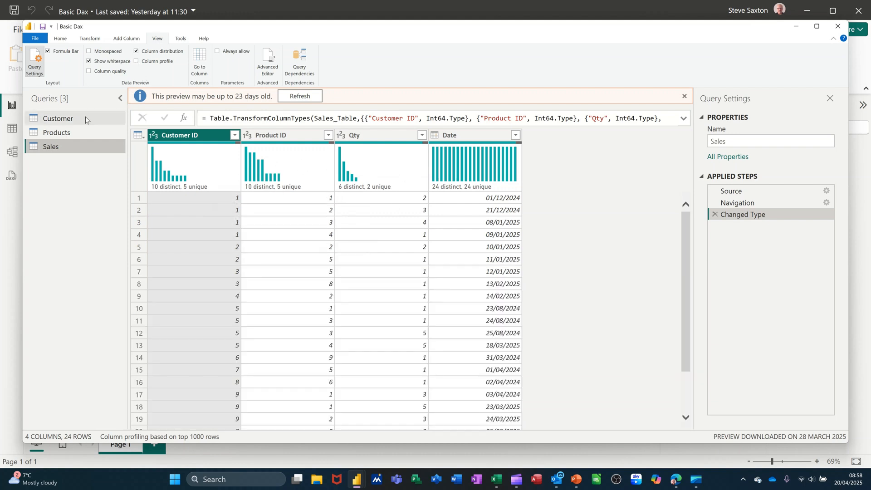
# Turn on the column profile in the Customer query and view the statistics and value distribution of Name and Sector
pyautogui.click(71, 119)
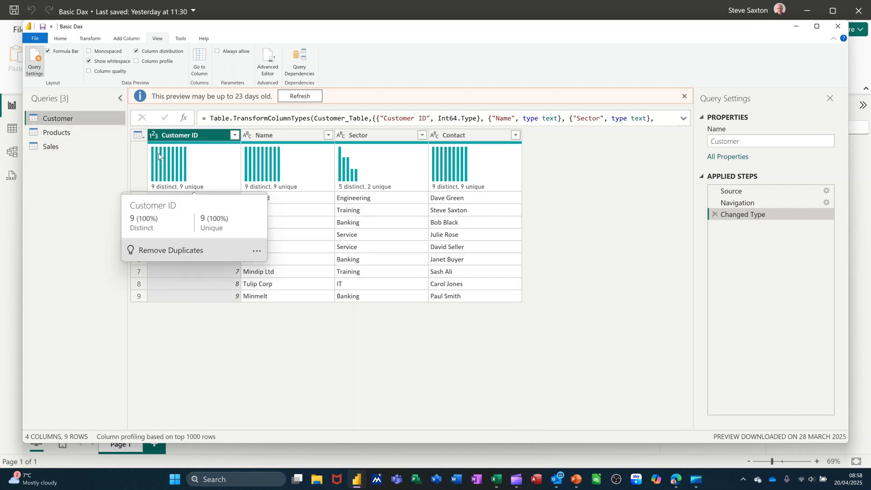
pyautogui.click(137, 61)
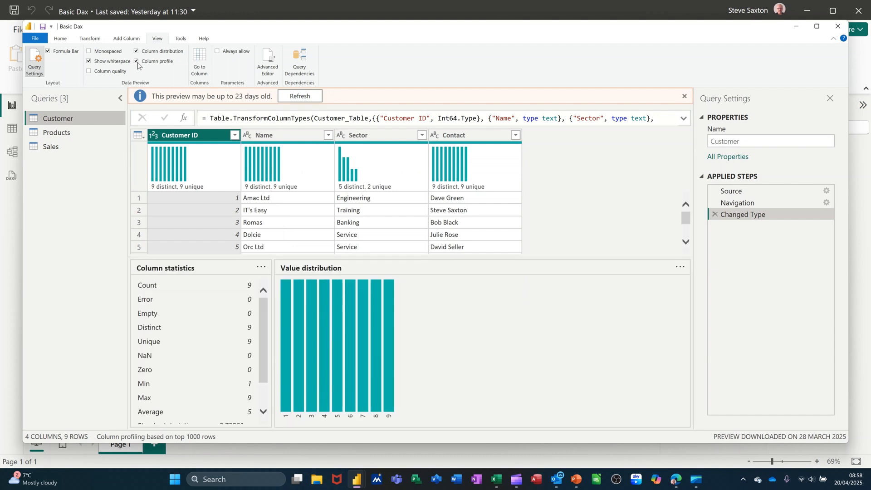
pyautogui.click(294, 176)
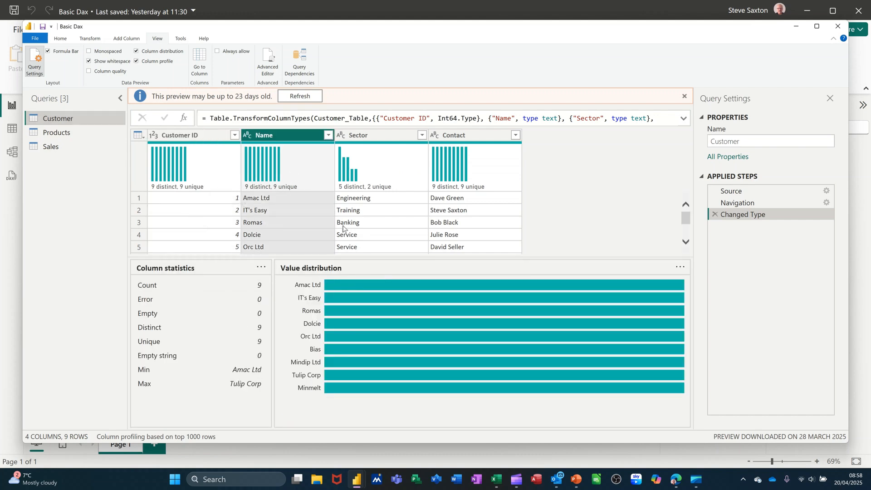
pyautogui.click(380, 203)
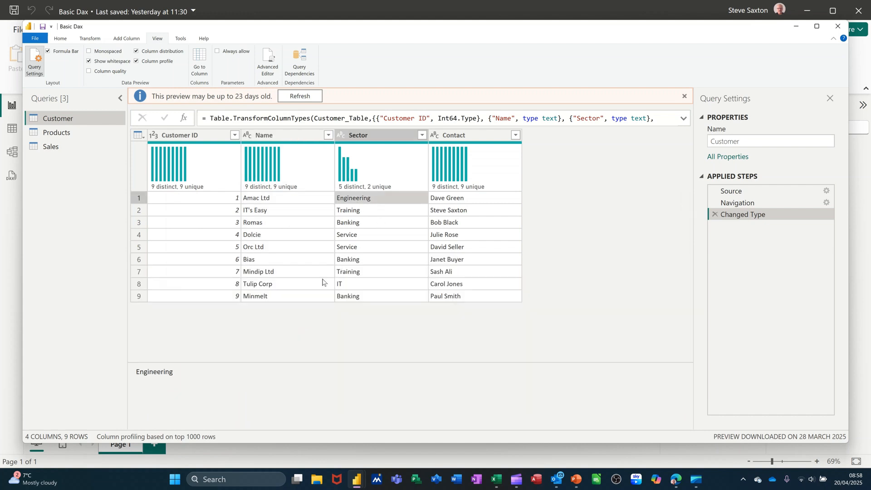
pyautogui.click(373, 170)
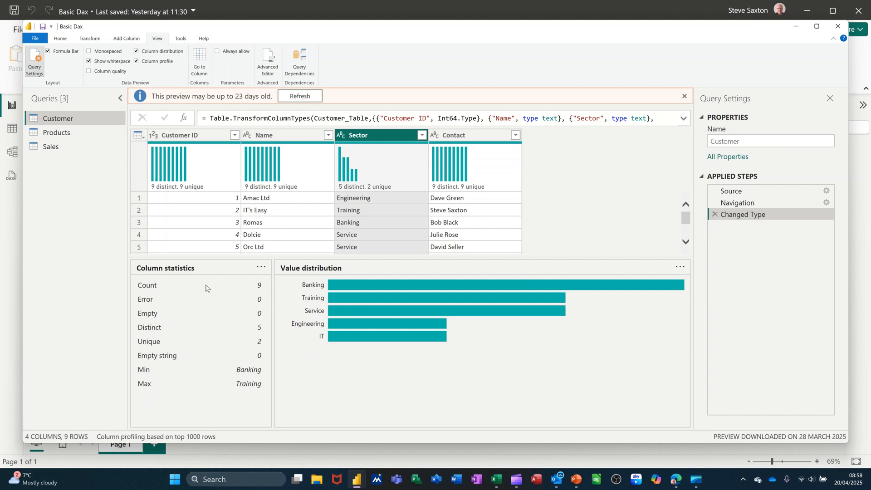
# Open the options of the Sector column statistics, and turn off the column profile and column distribution previews
pyautogui.click(261, 268)
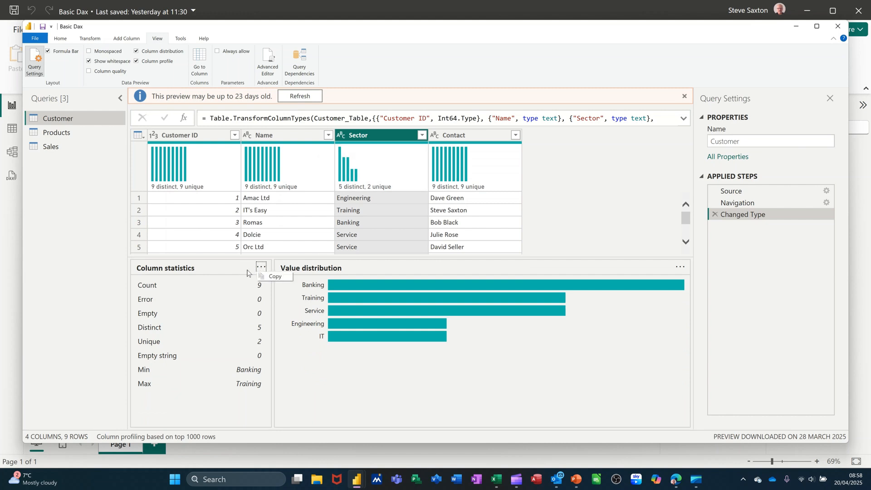
pyautogui.click(138, 61)
pyautogui.click(137, 52)
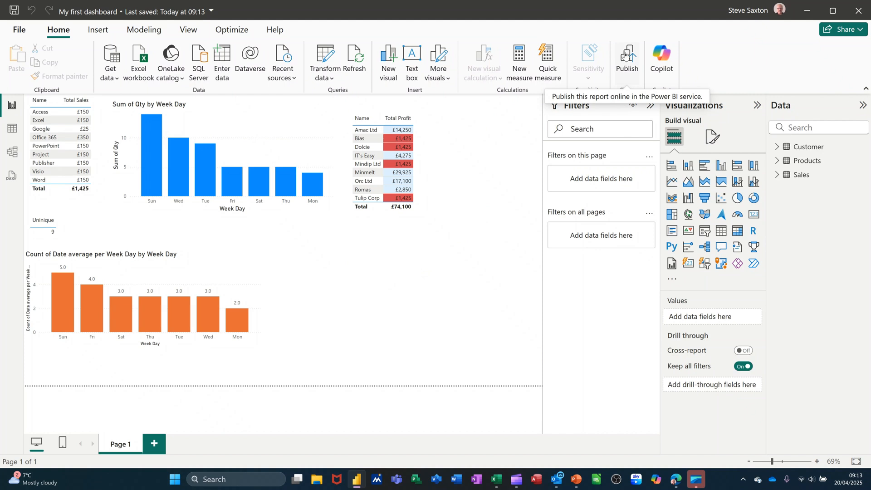
# Publish the My first dashboard report to My workspace and dismiss the publishing dialog
pyautogui.click(626, 57)
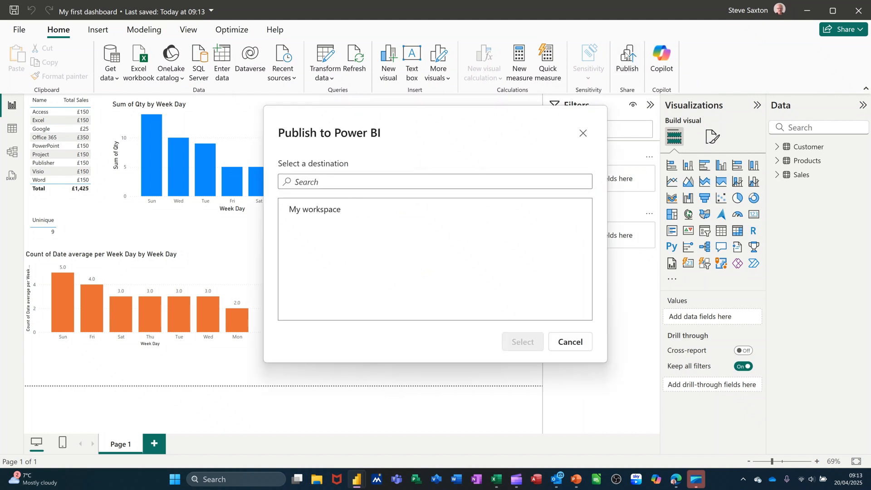
pyautogui.click(325, 218)
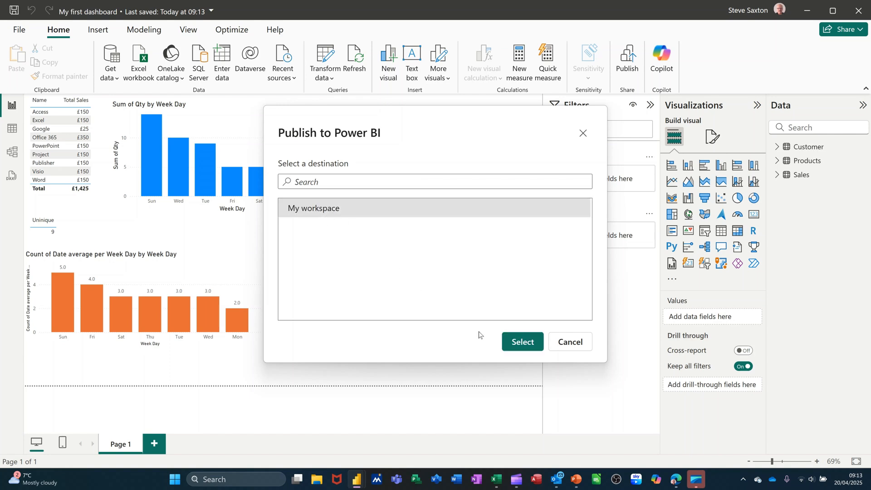
pyautogui.click(535, 349)
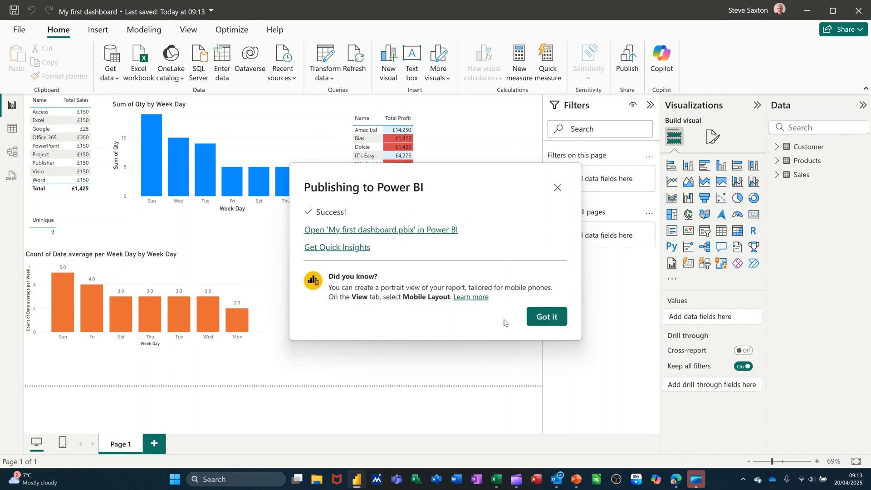
pyautogui.click(549, 318)
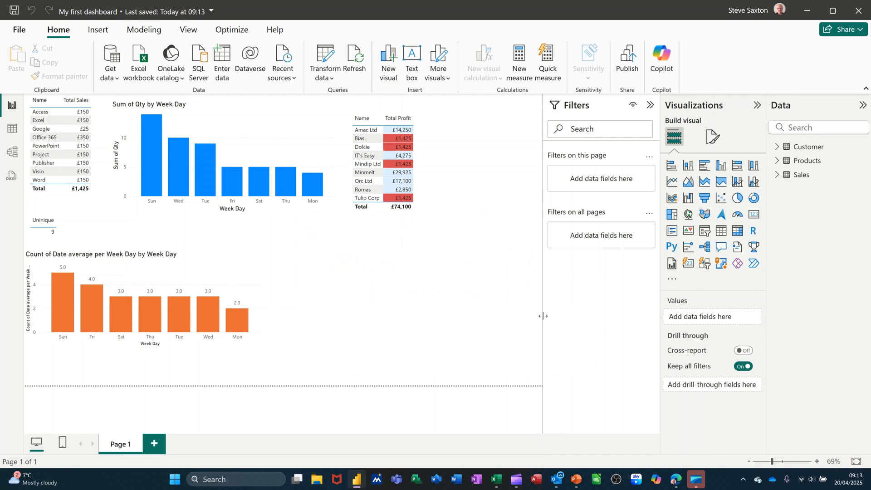
# Switch to the Power BI service in Edge and pin the My first dashboard report page live to a new dashboard named Dash
pyautogui.click(676, 480)
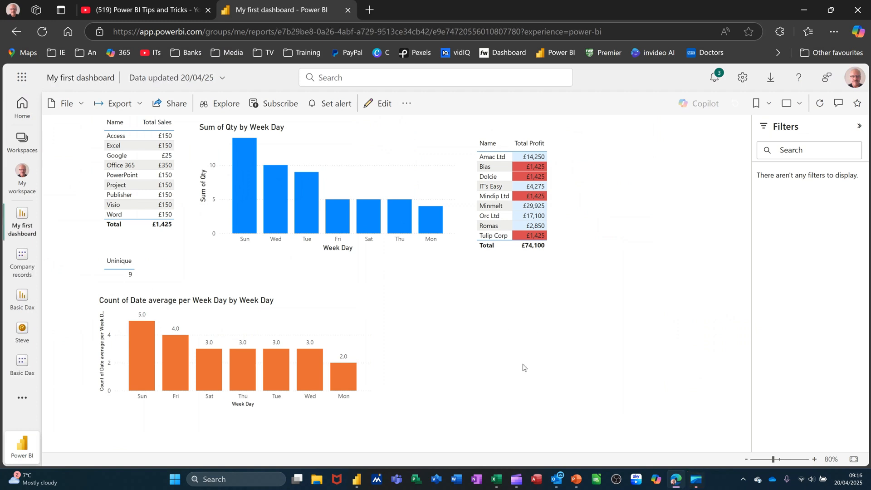
pyautogui.click(408, 104)
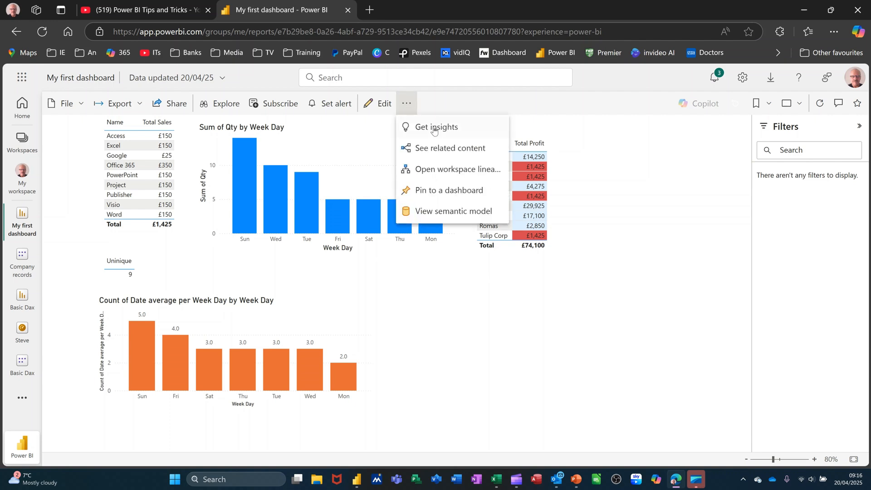
pyautogui.click(435, 191)
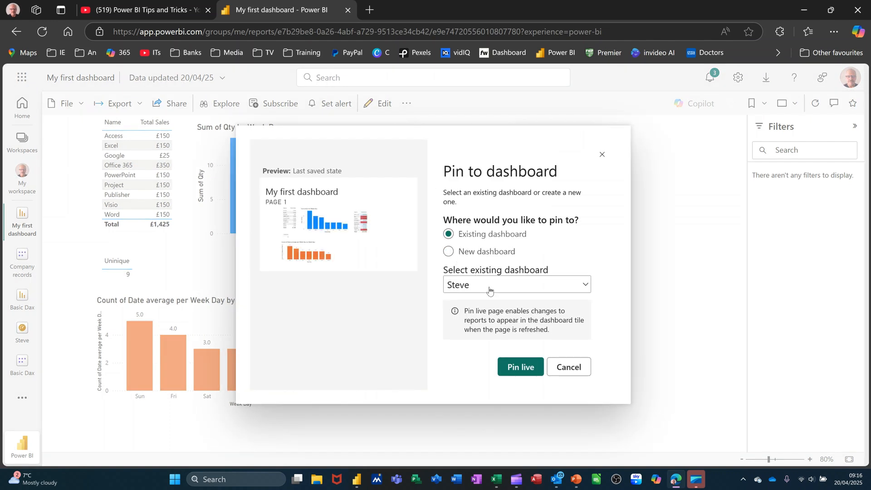
pyautogui.click(448, 252)
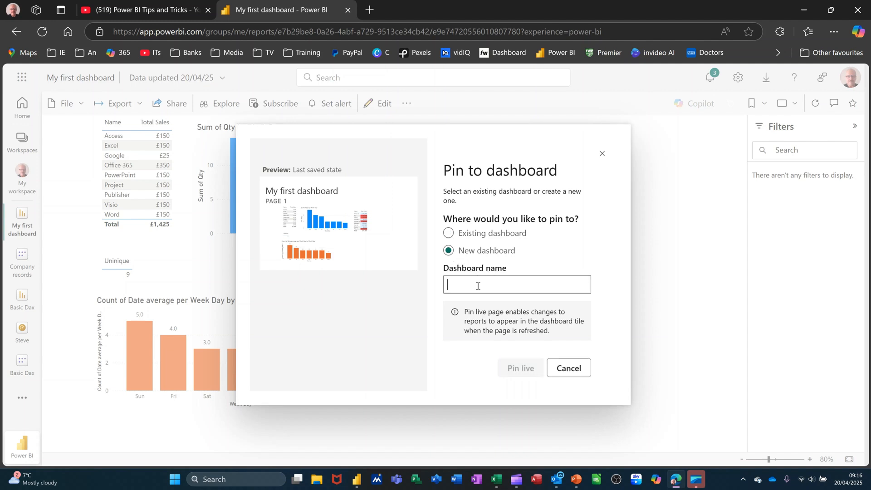
pyautogui.write('Dash')
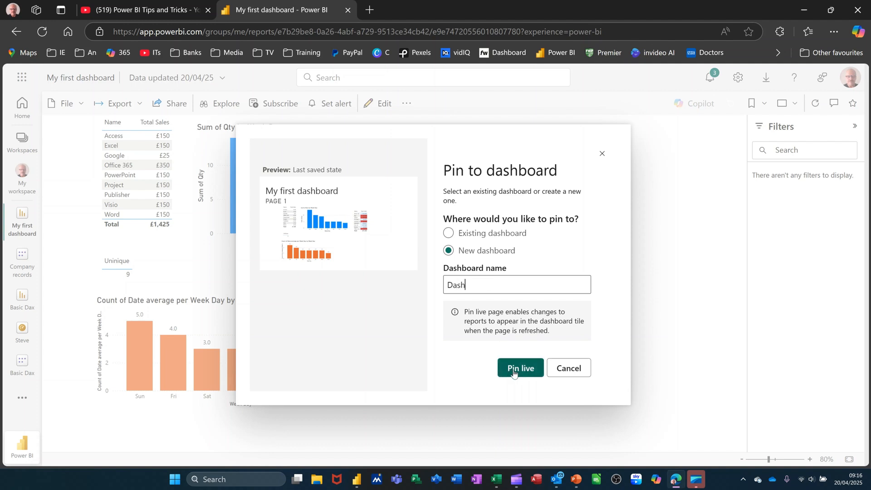
pyautogui.click(513, 372)
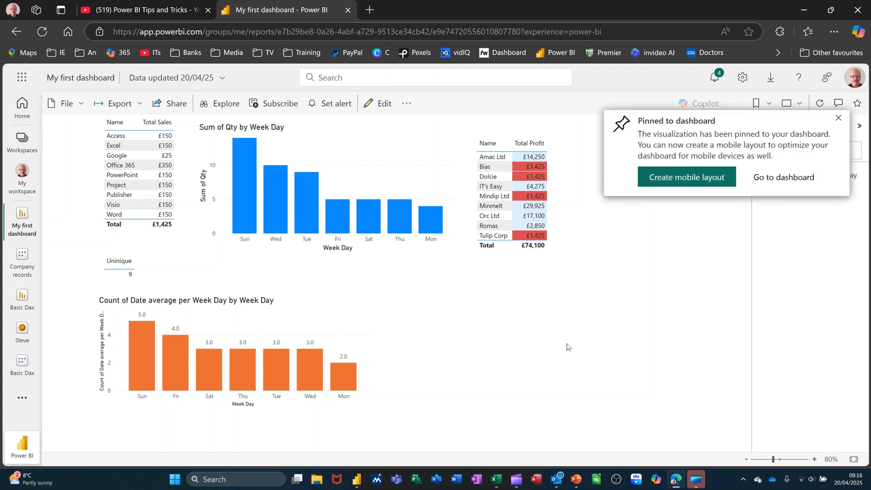
# Go to the new Dash dashboard and look over the pinned report page
pyautogui.click(770, 181)
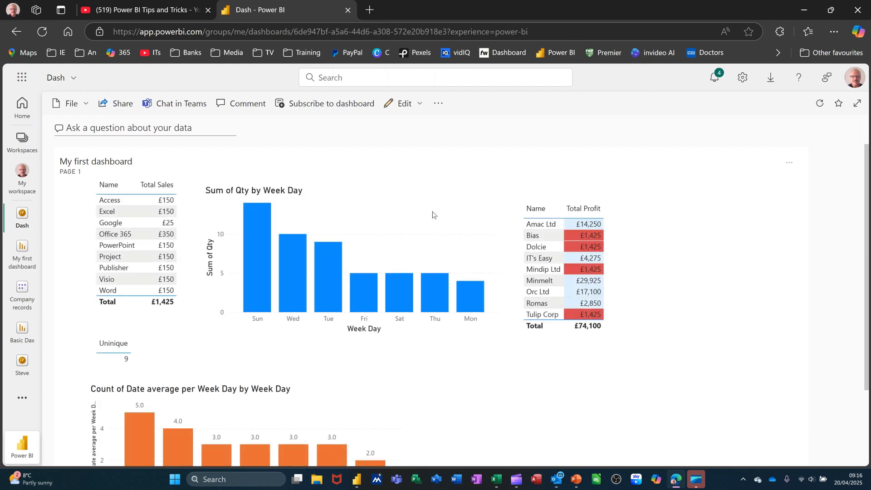
pyautogui.scroll(-2, 433, 227)
pyautogui.scroll(2, 434, 240)
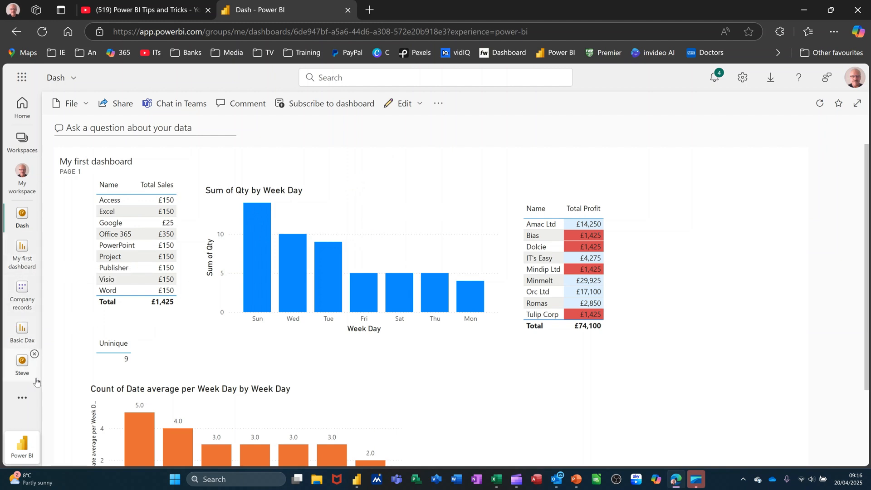
# Find the Drill Through report in My workspace and open it
pyautogui.click(20, 176)
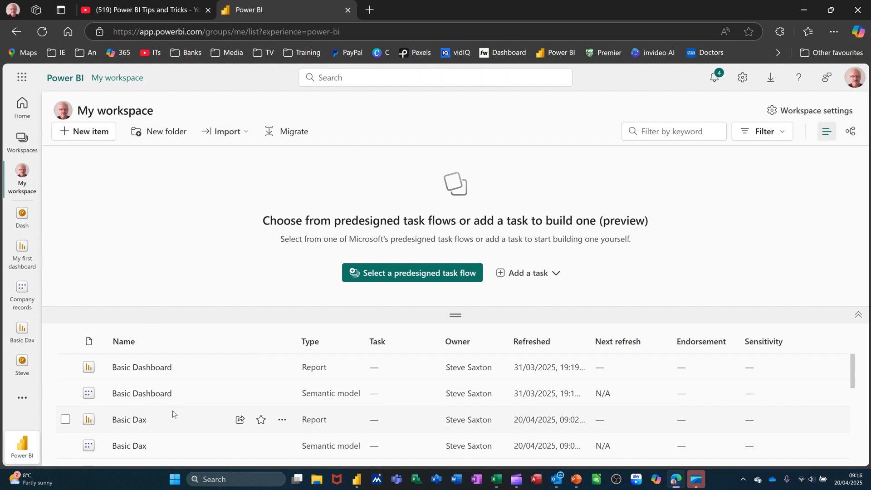
pyautogui.scroll(-1, 159, 423)
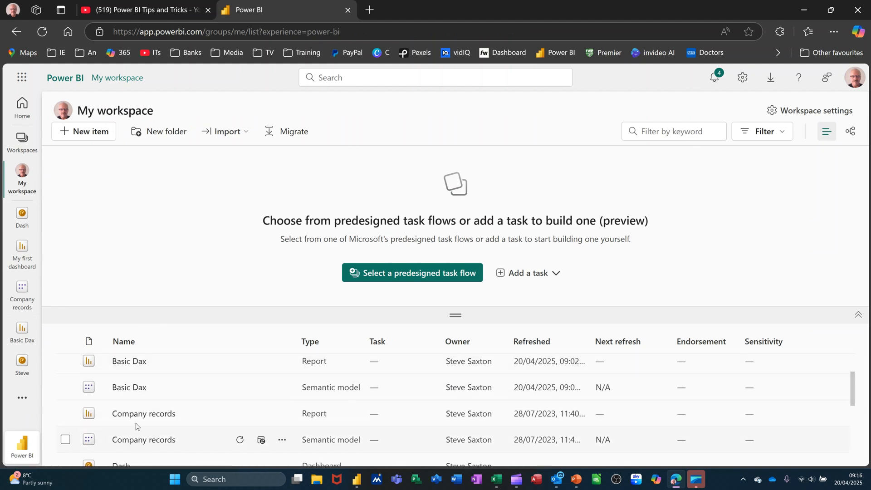
pyautogui.scroll(-2, 172, 429)
pyautogui.scroll(-1, 140, 433)
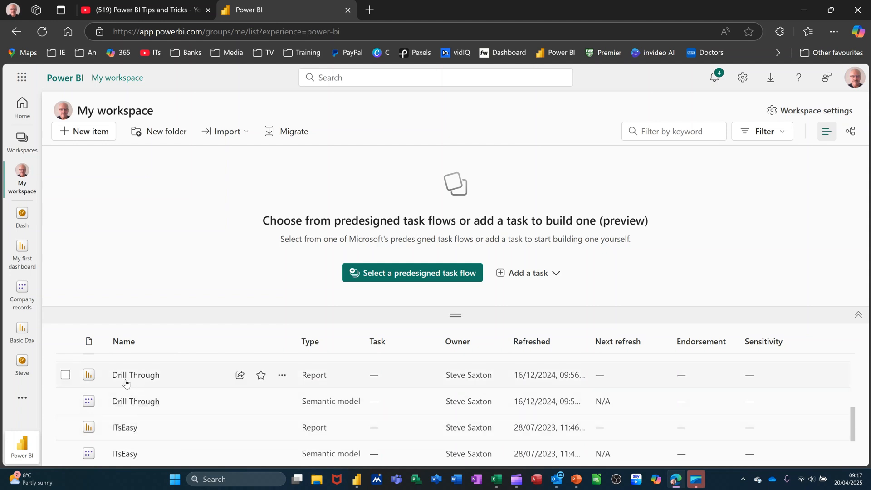
pyautogui.click(124, 381)
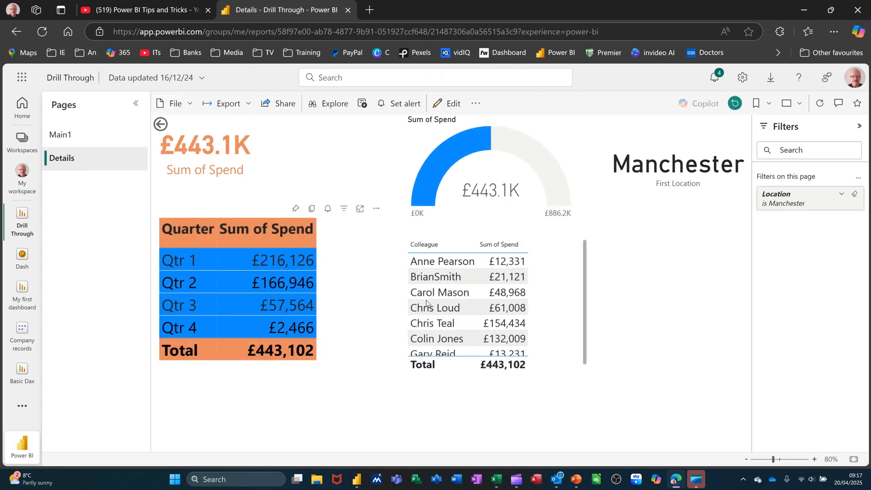
# Pin the Details page of the Drill Through report live to the existing Dash dashboard
pyautogui.click(475, 106)
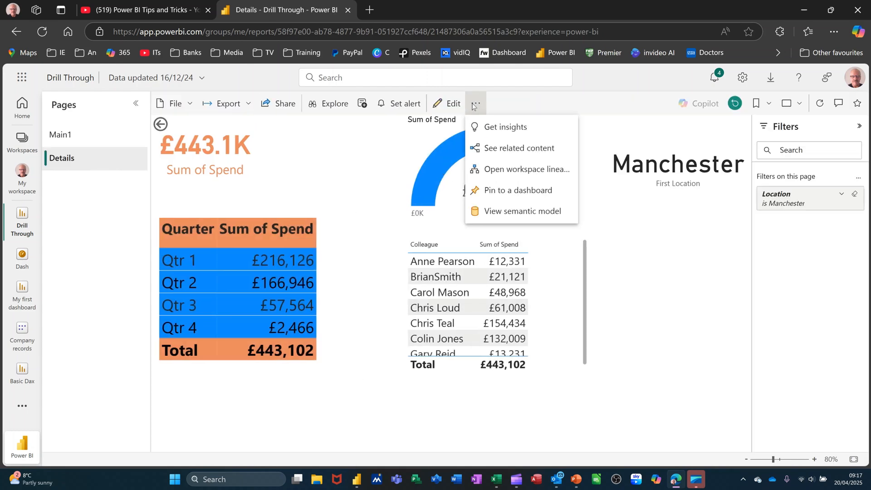
pyautogui.click(503, 195)
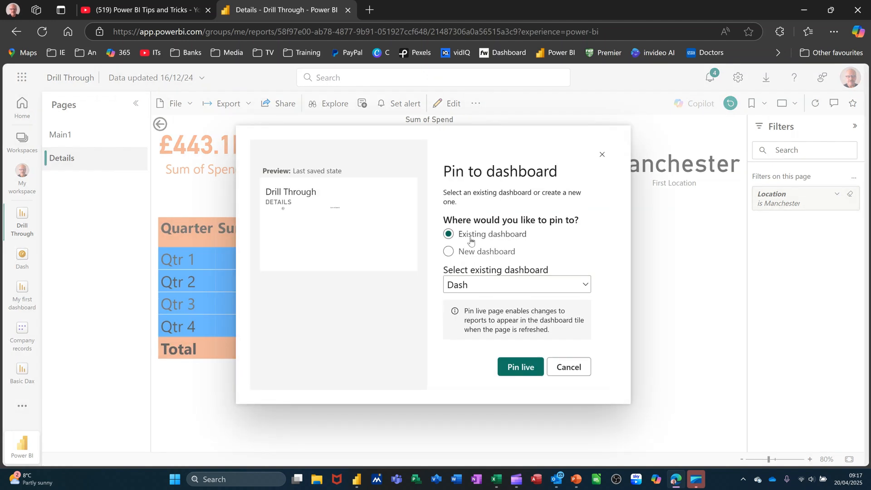
pyautogui.click(477, 287)
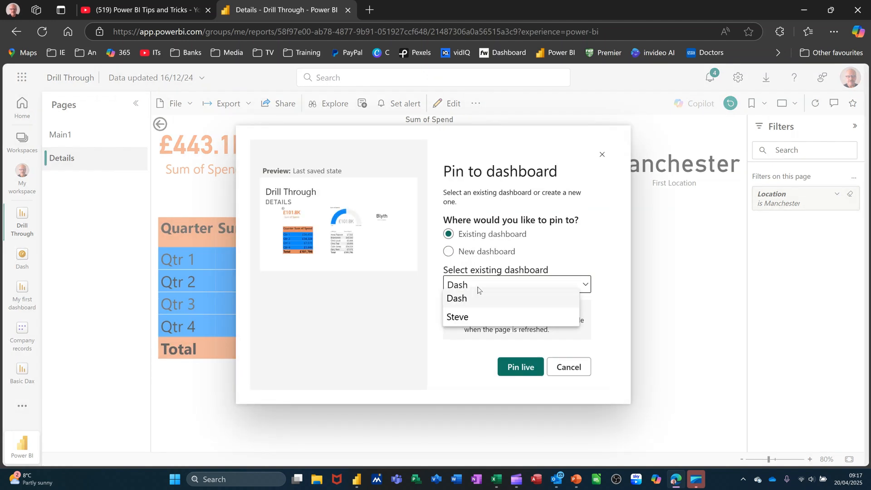
pyautogui.click(467, 298)
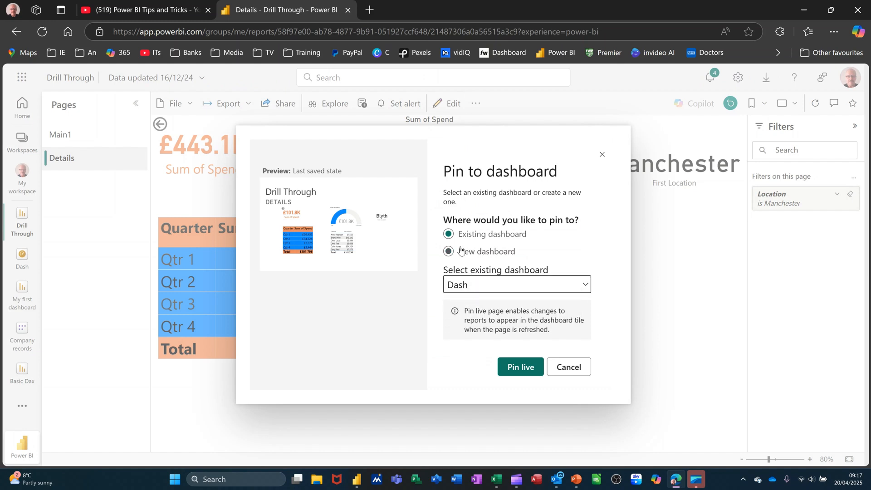
pyautogui.click(517, 368)
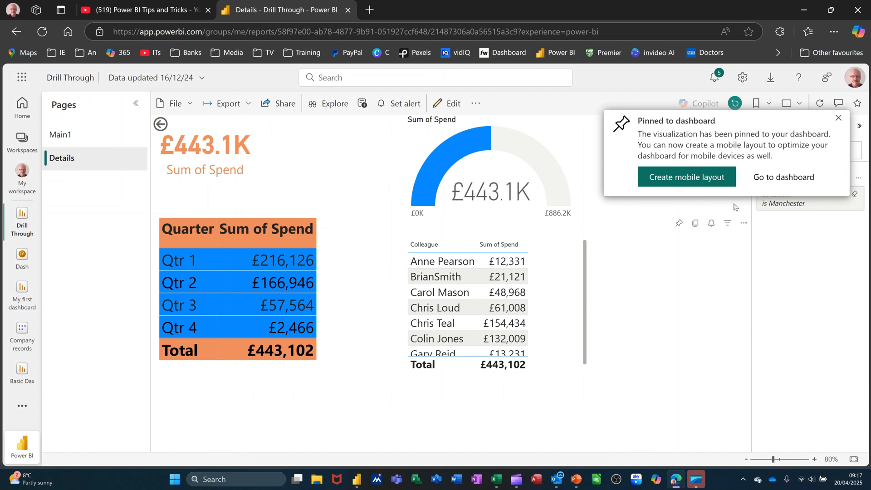
# Go to the Dash dashboard and check both pinned report pages from start to end
pyautogui.click(784, 177)
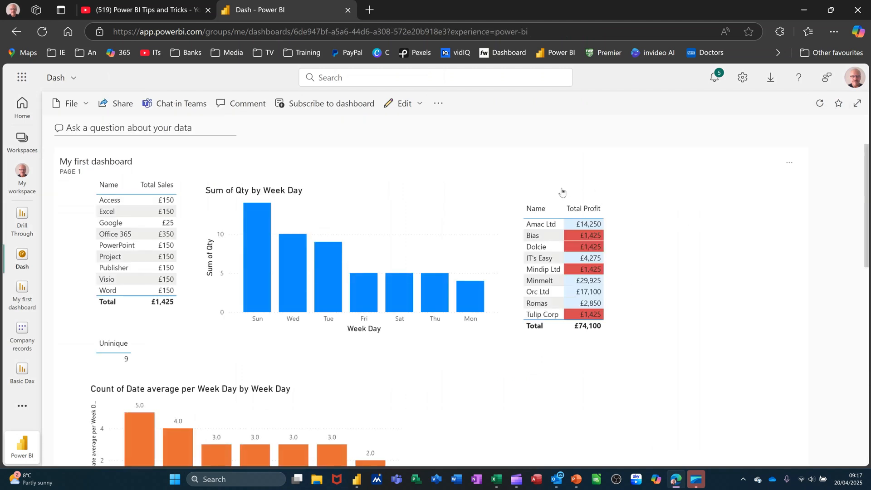
pyautogui.scroll(-4, 511, 180)
pyautogui.scroll(-8, 511, 181)
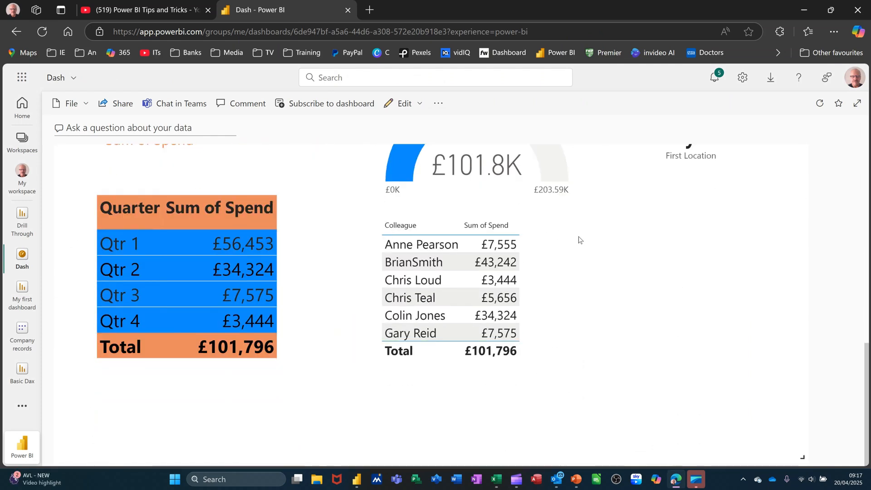
pyautogui.scroll(12, 579, 239)
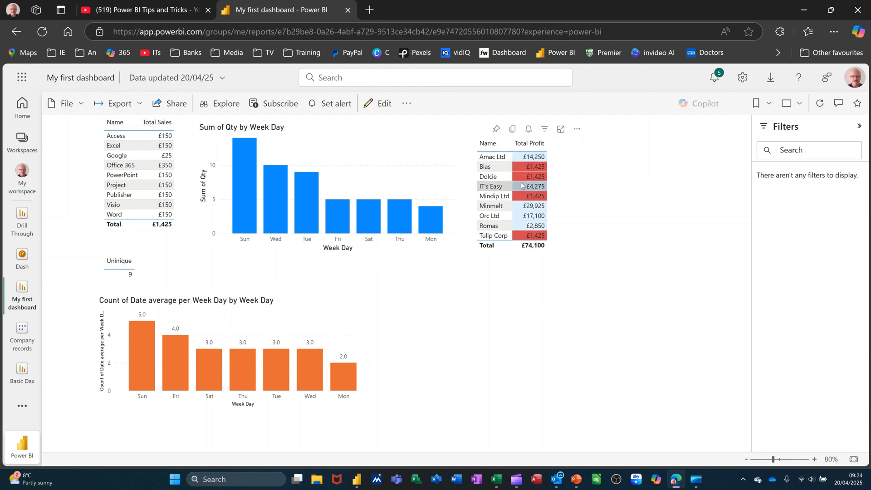
# Pin only the Total Profit table of My first dashboard to a new dashboard named sax, and view that dashboard
pyautogui.click(497, 130)
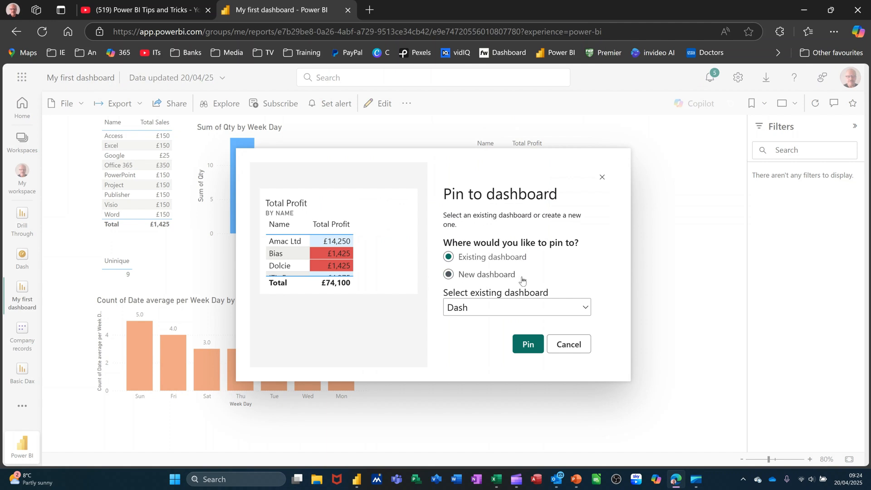
pyautogui.click(493, 278)
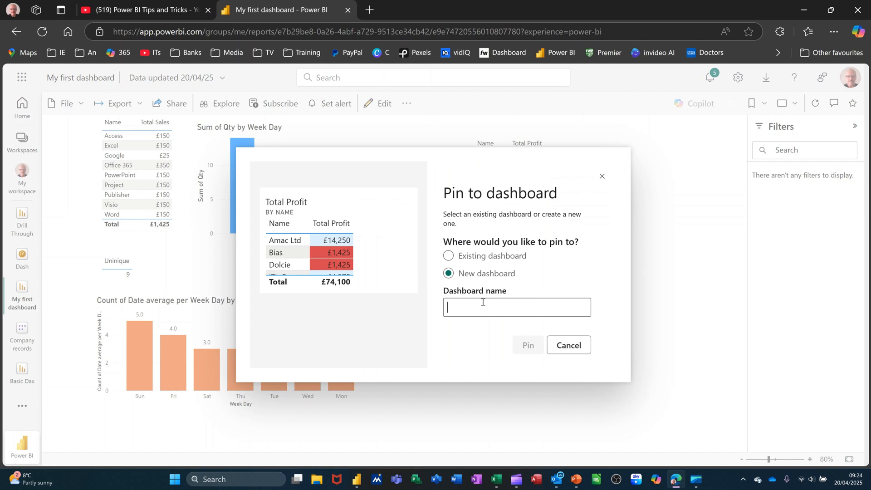
pyautogui.write('sax')
pyautogui.click(529, 341)
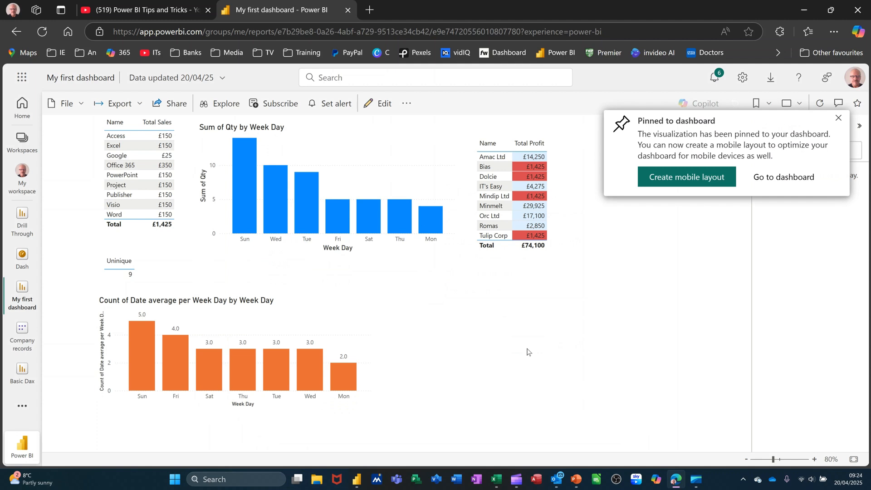
pyautogui.click(757, 186)
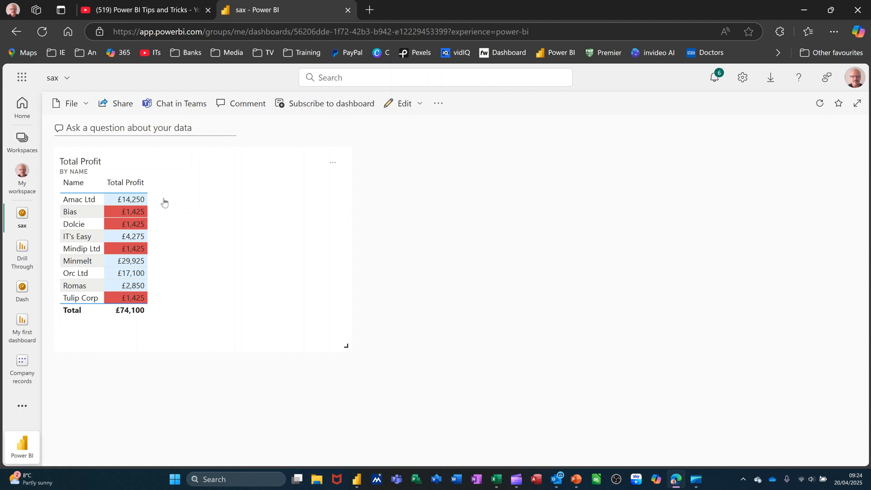
pyautogui.moveTo(142, 253)
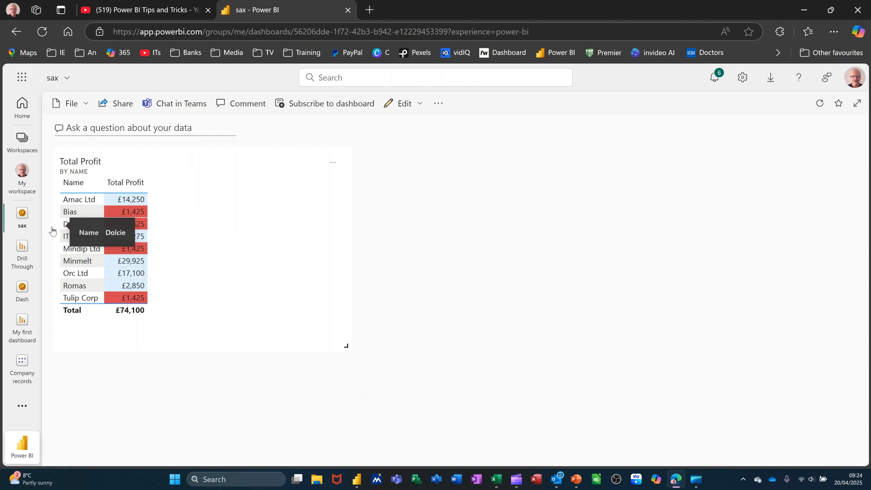
# Pin the Sum of Spend gauge from the Drill Through report's Details page to the existing sax dashboard
pyautogui.click(22, 248)
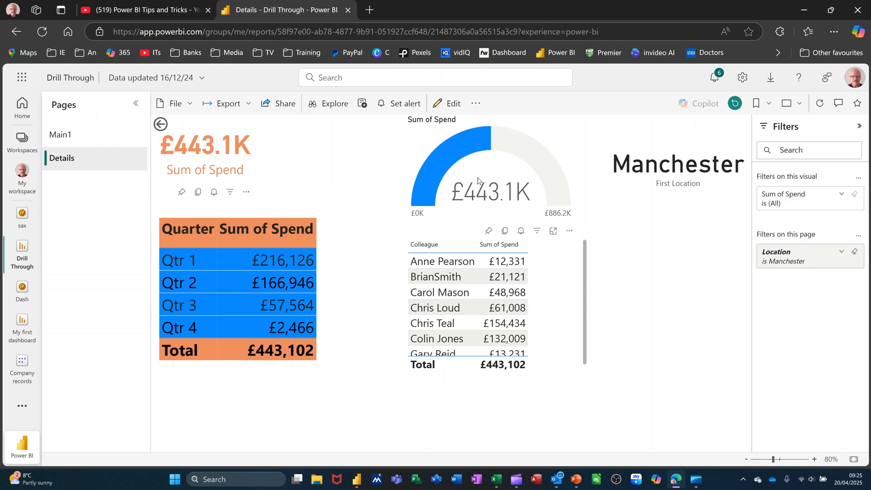
pyautogui.click(489, 231)
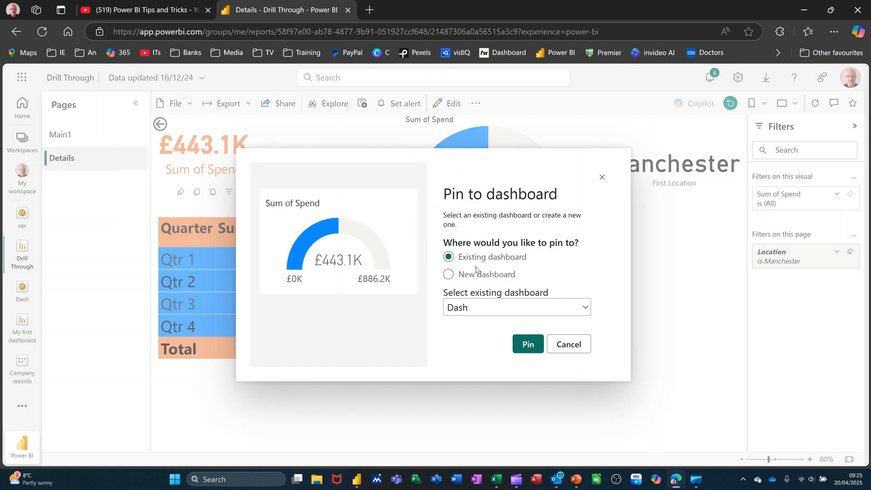
pyautogui.click(476, 308)
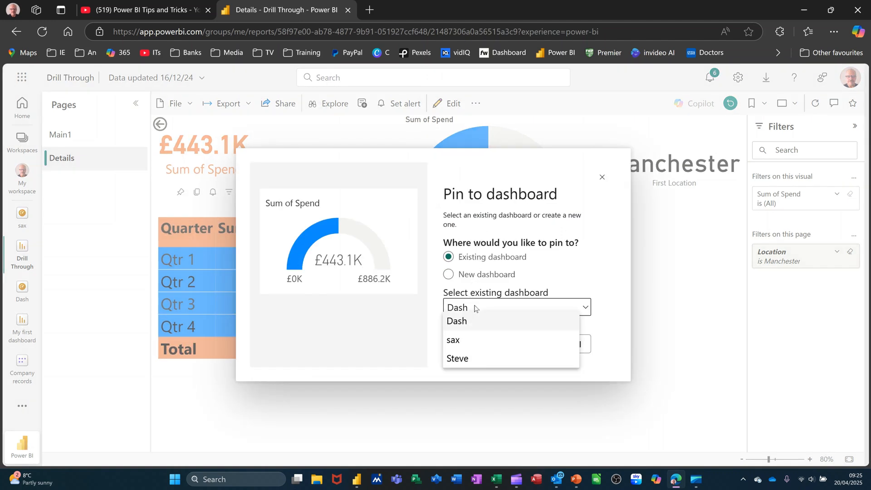
pyautogui.click(459, 344)
pyautogui.click(527, 347)
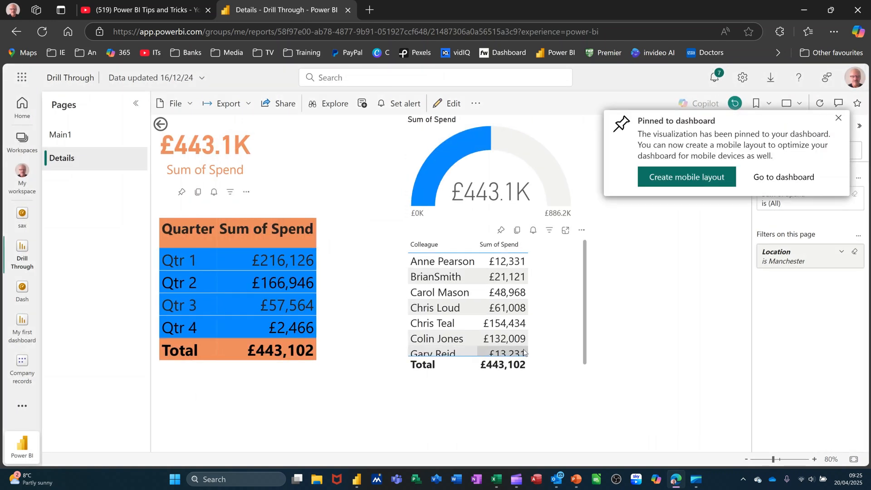
# Check the gauge on the sax dashboard, and pin the Quarter Sum of Spend table from the Drill Through report's Details page to sax
pyautogui.click(776, 181)
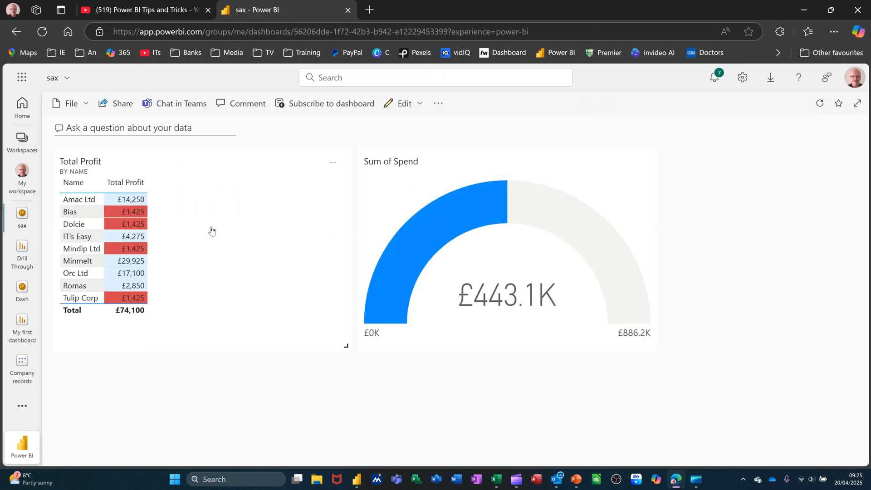
pyautogui.click(21, 247)
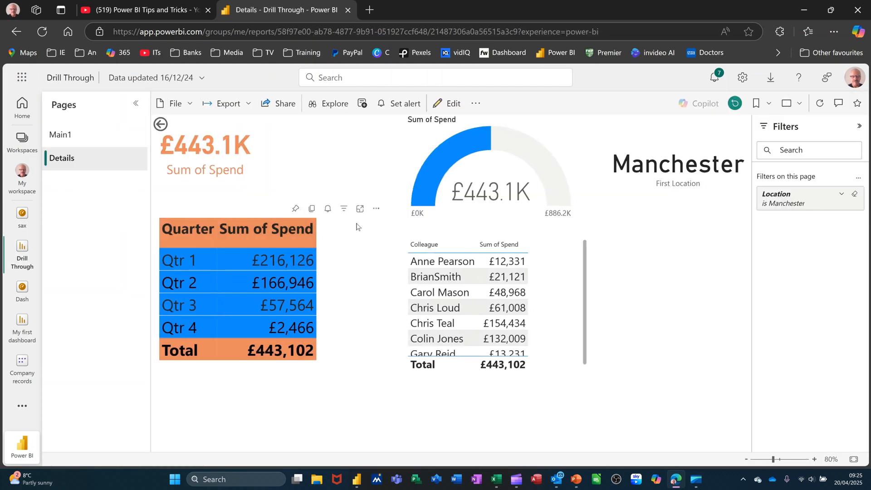
pyautogui.click(294, 212)
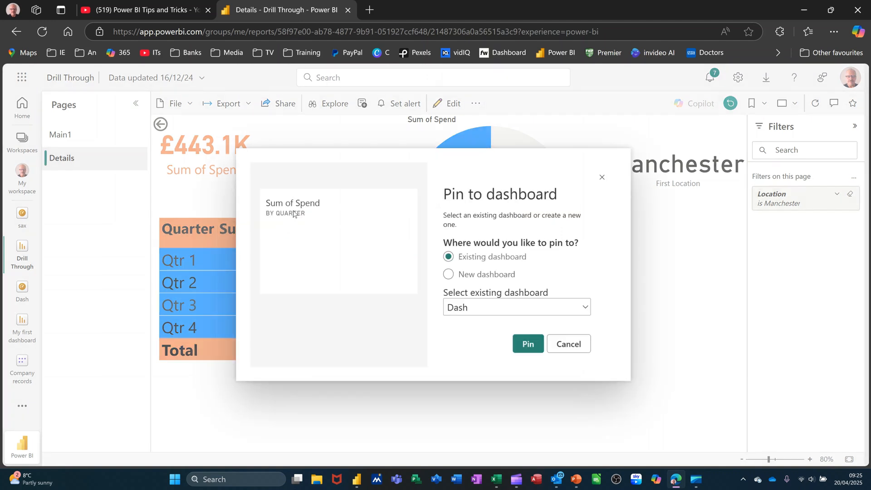
pyautogui.click(489, 308)
pyautogui.click(458, 342)
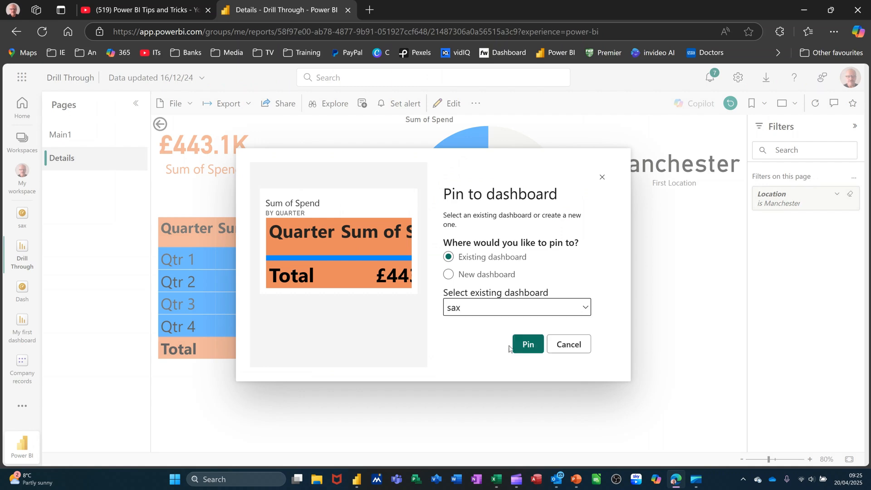
pyautogui.click(525, 345)
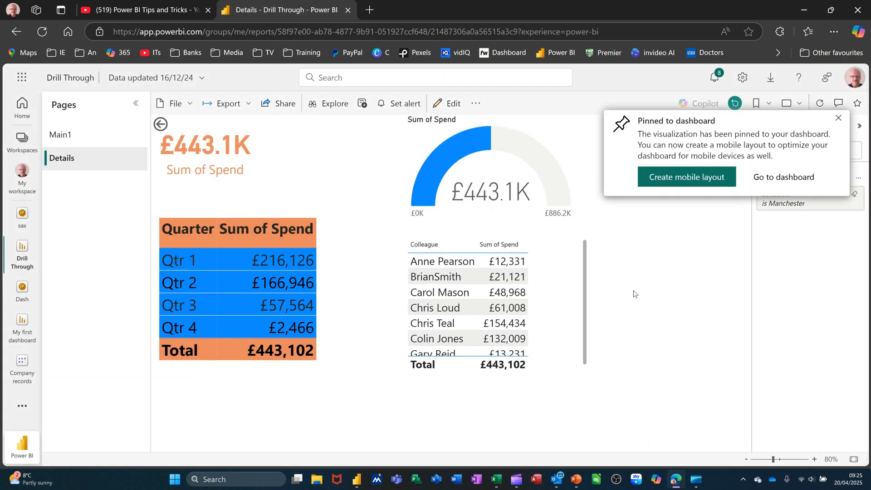
# Review all pinned tiles on the sax dashboard, and follow the Sum of Spend gauge to its source report and back
pyautogui.click(753, 181)
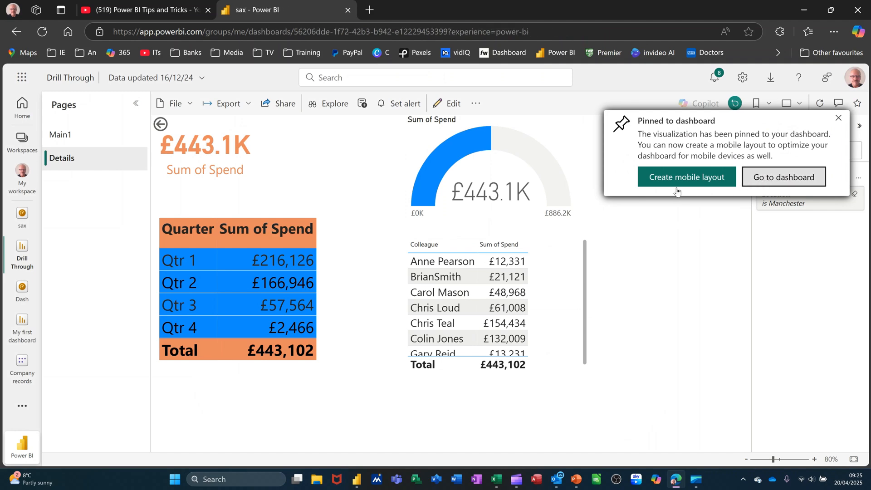
pyautogui.scroll(-2, 577, 245)
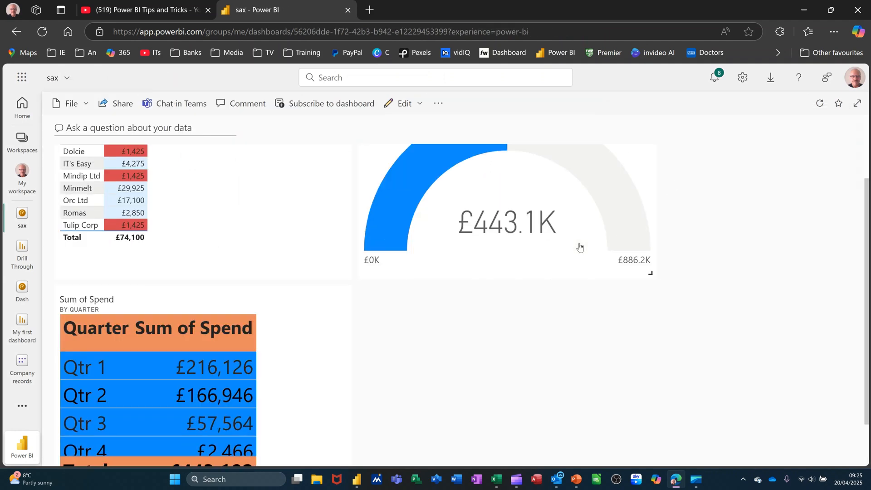
pyautogui.scroll(2, 578, 245)
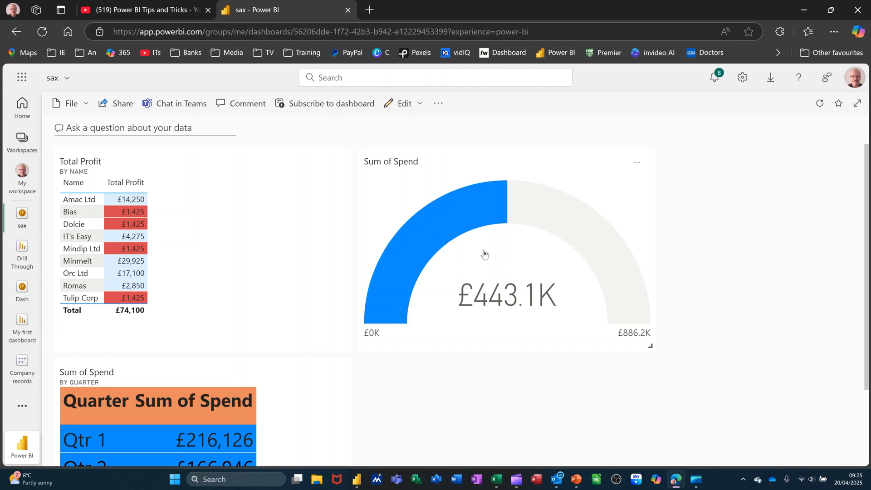
pyautogui.hotkey('ctrl', '-')
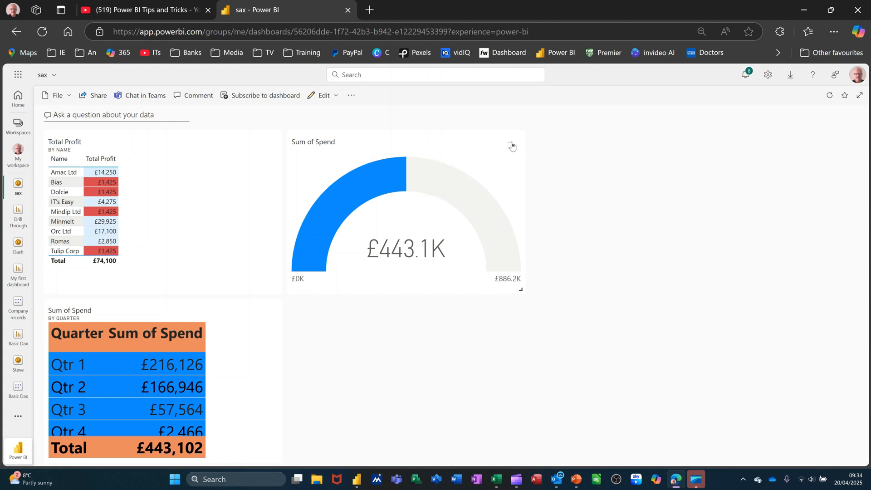
pyautogui.click(455, 151)
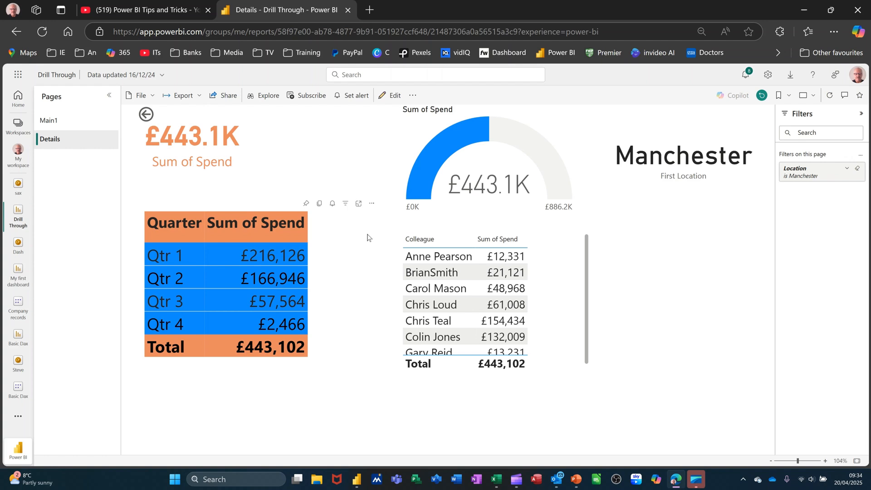
pyautogui.click(18, 184)
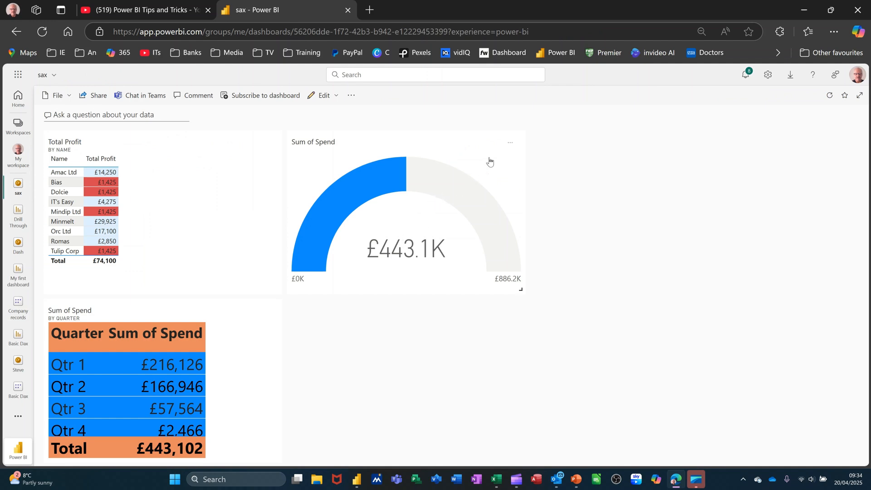
# Add and save an alert rule on the sax dashboard's Sum of Spend gauge with condition Below and threshold 30000
pyautogui.click(510, 143)
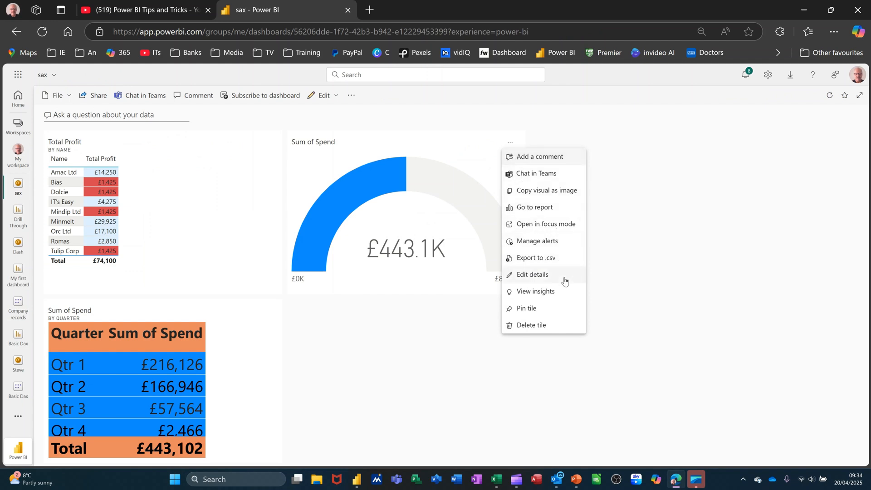
pyautogui.click(533, 246)
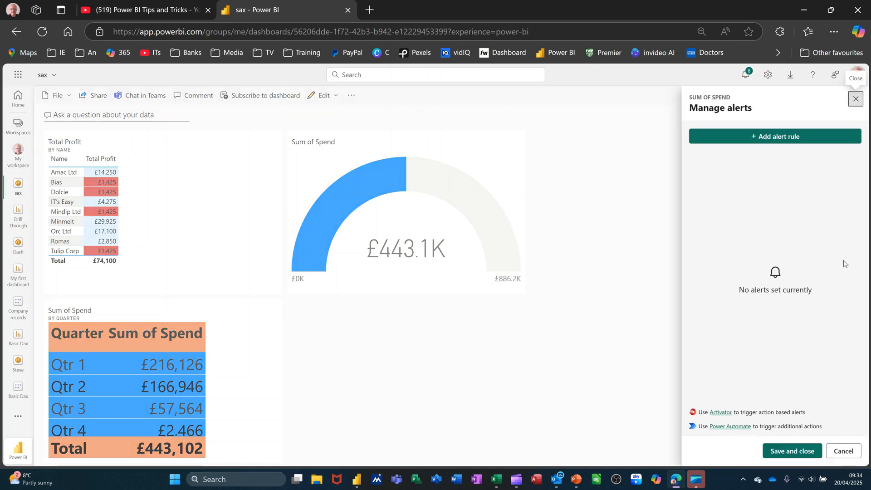
pyautogui.click(766, 139)
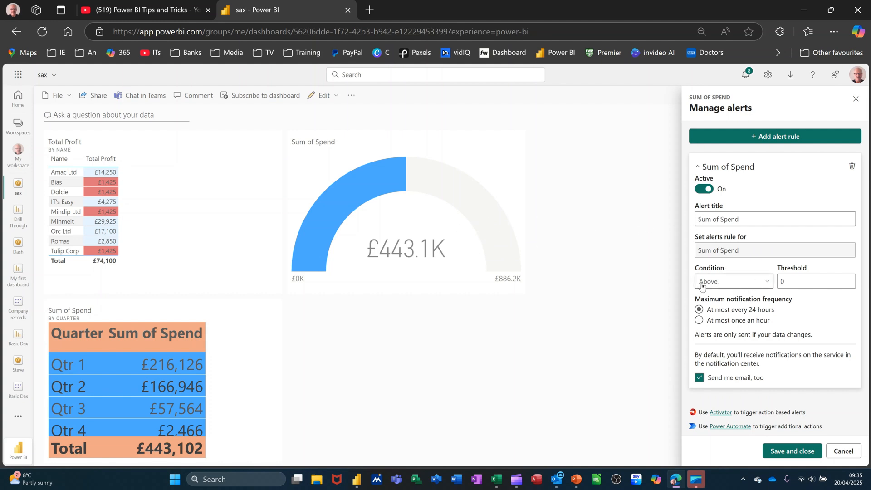
pyautogui.click(770, 285)
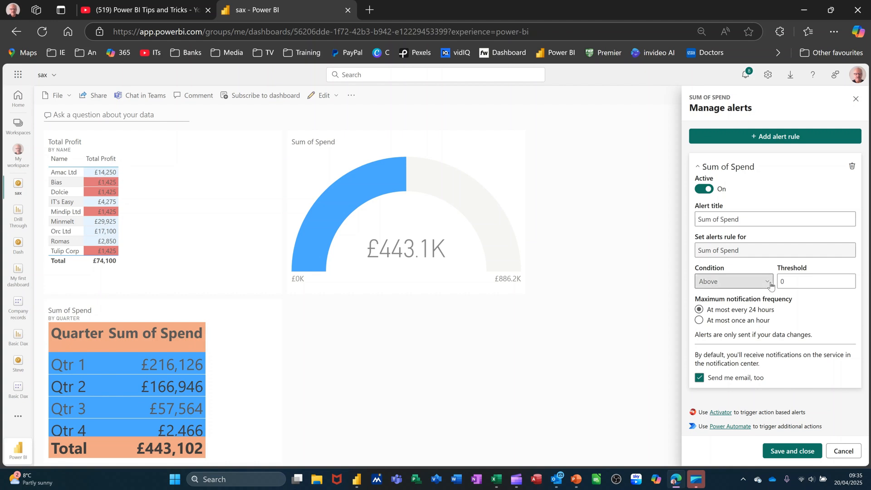
pyautogui.click(725, 311)
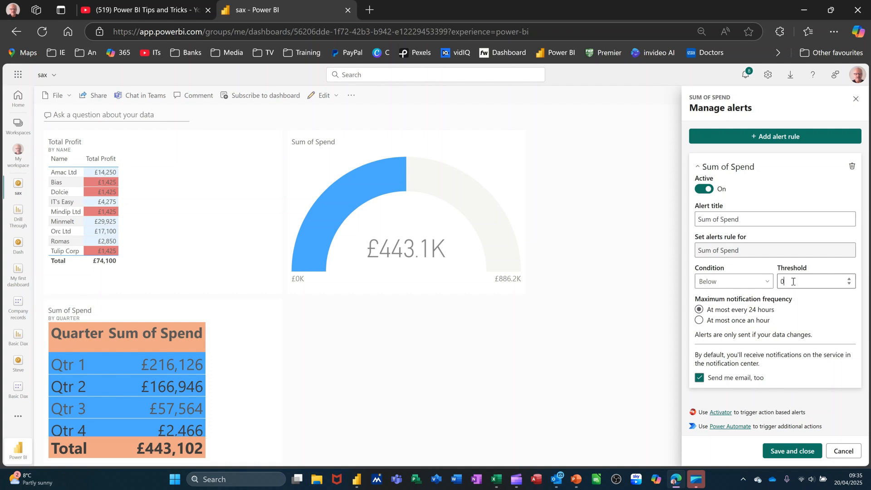
pyautogui.press('BackSpace')
pyautogui.write('30000')
pyautogui.click(788, 456)
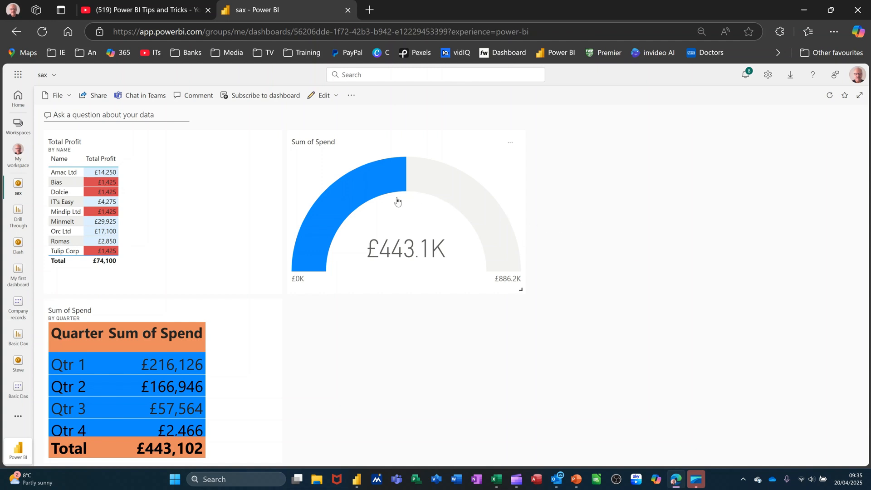
pyautogui.moveTo(426, 256)
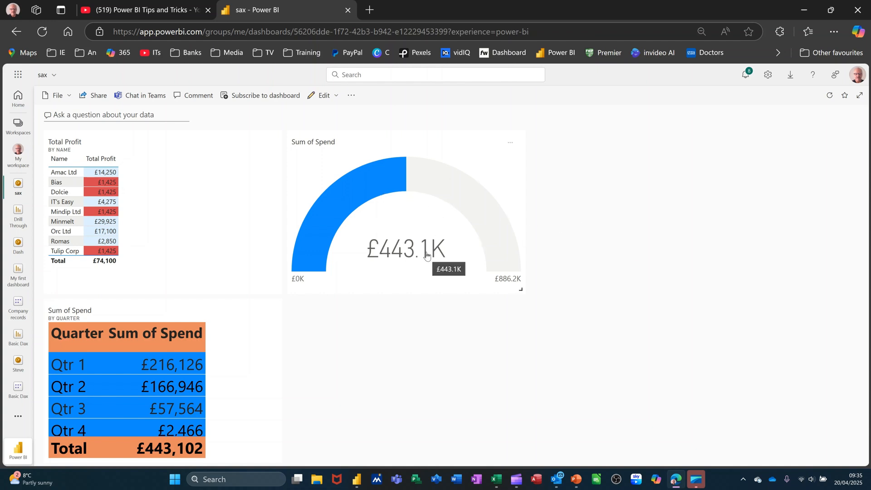